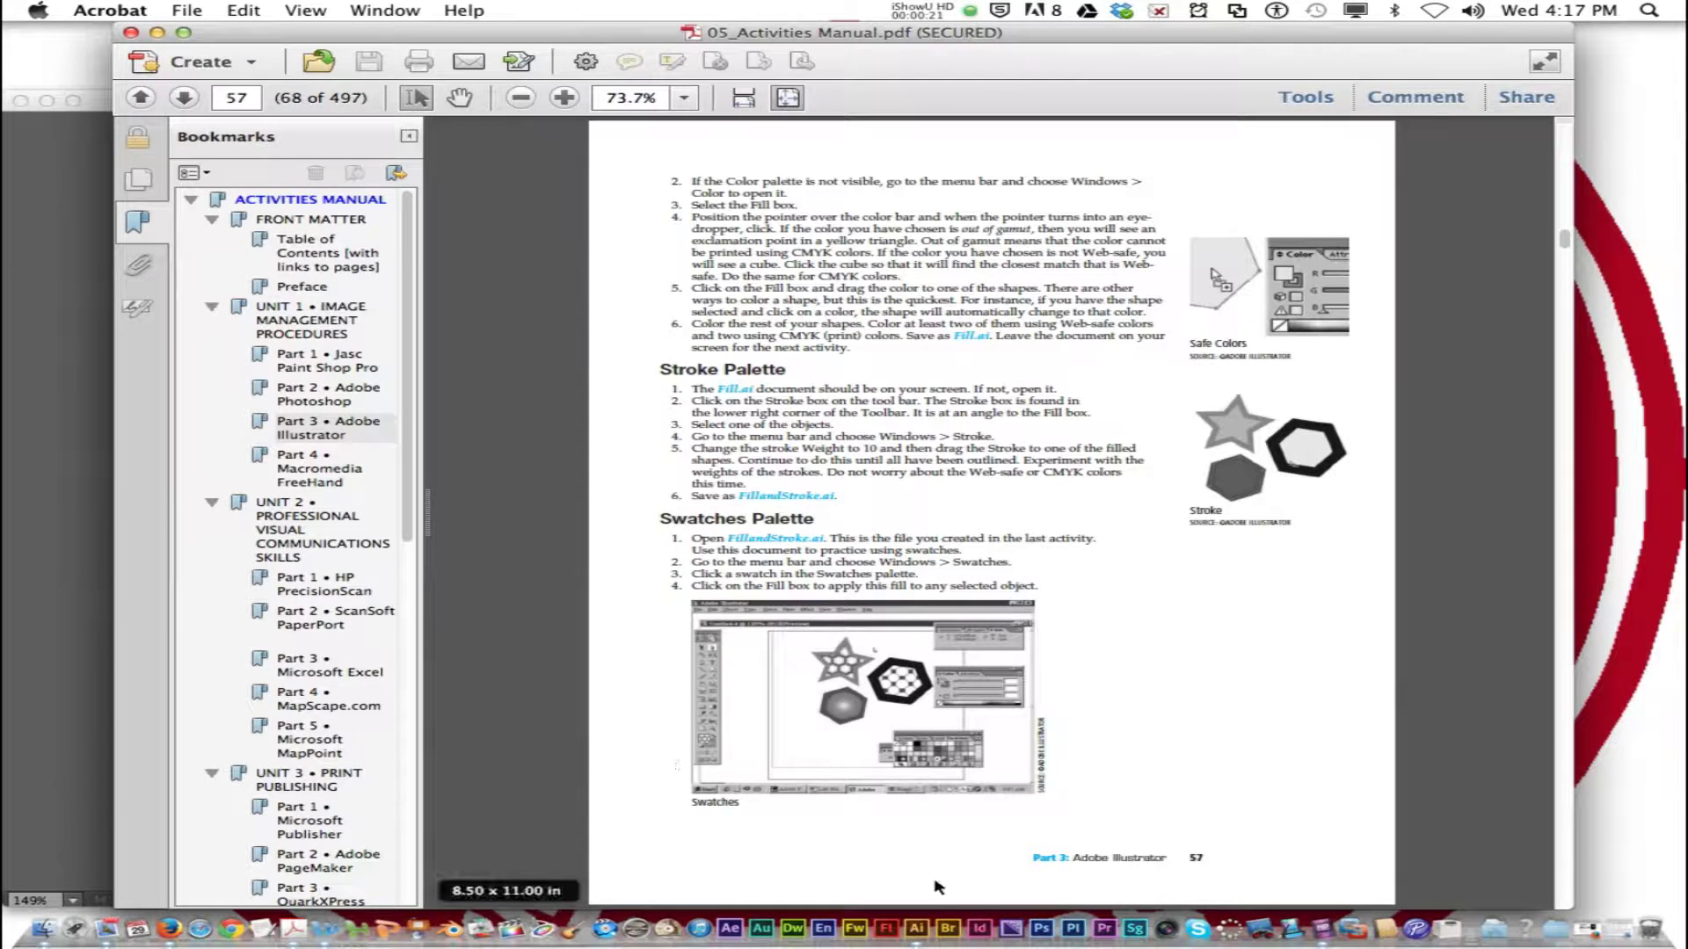
Step: Switch from the Acrobat manual to Illustrator's Fill.ai document of six coloured shapes
left_click(914, 923)
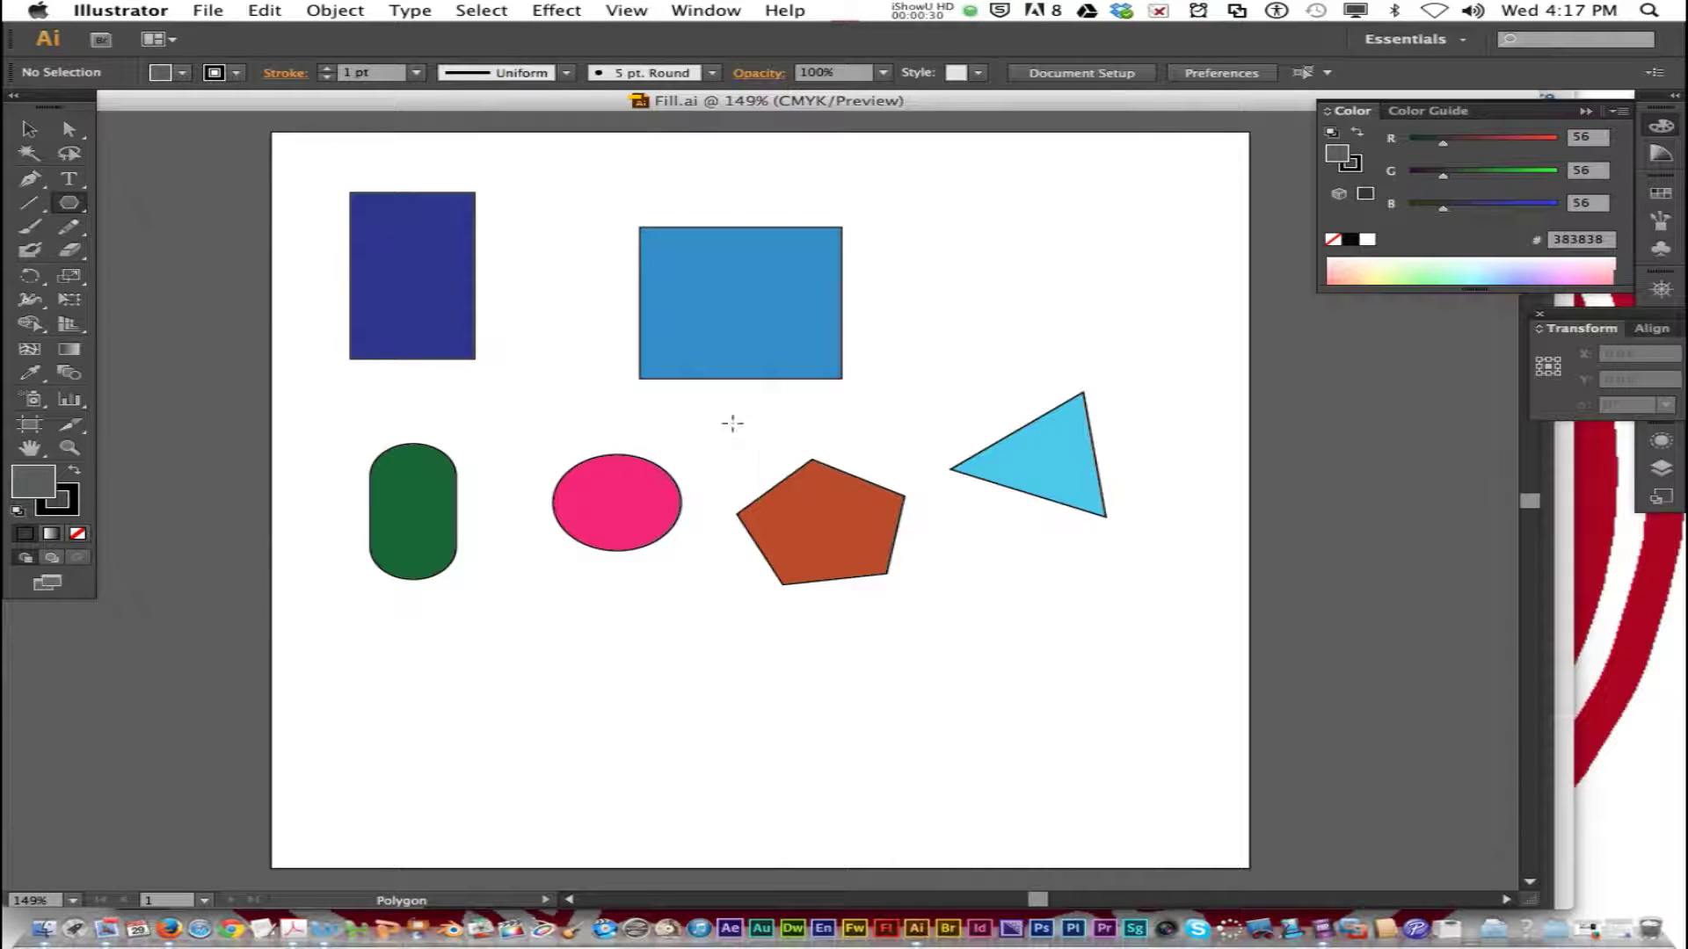
Step: Toggle the toolbox Fill and Stroke swatches, ending with Stroke in front
left_click(64, 499)
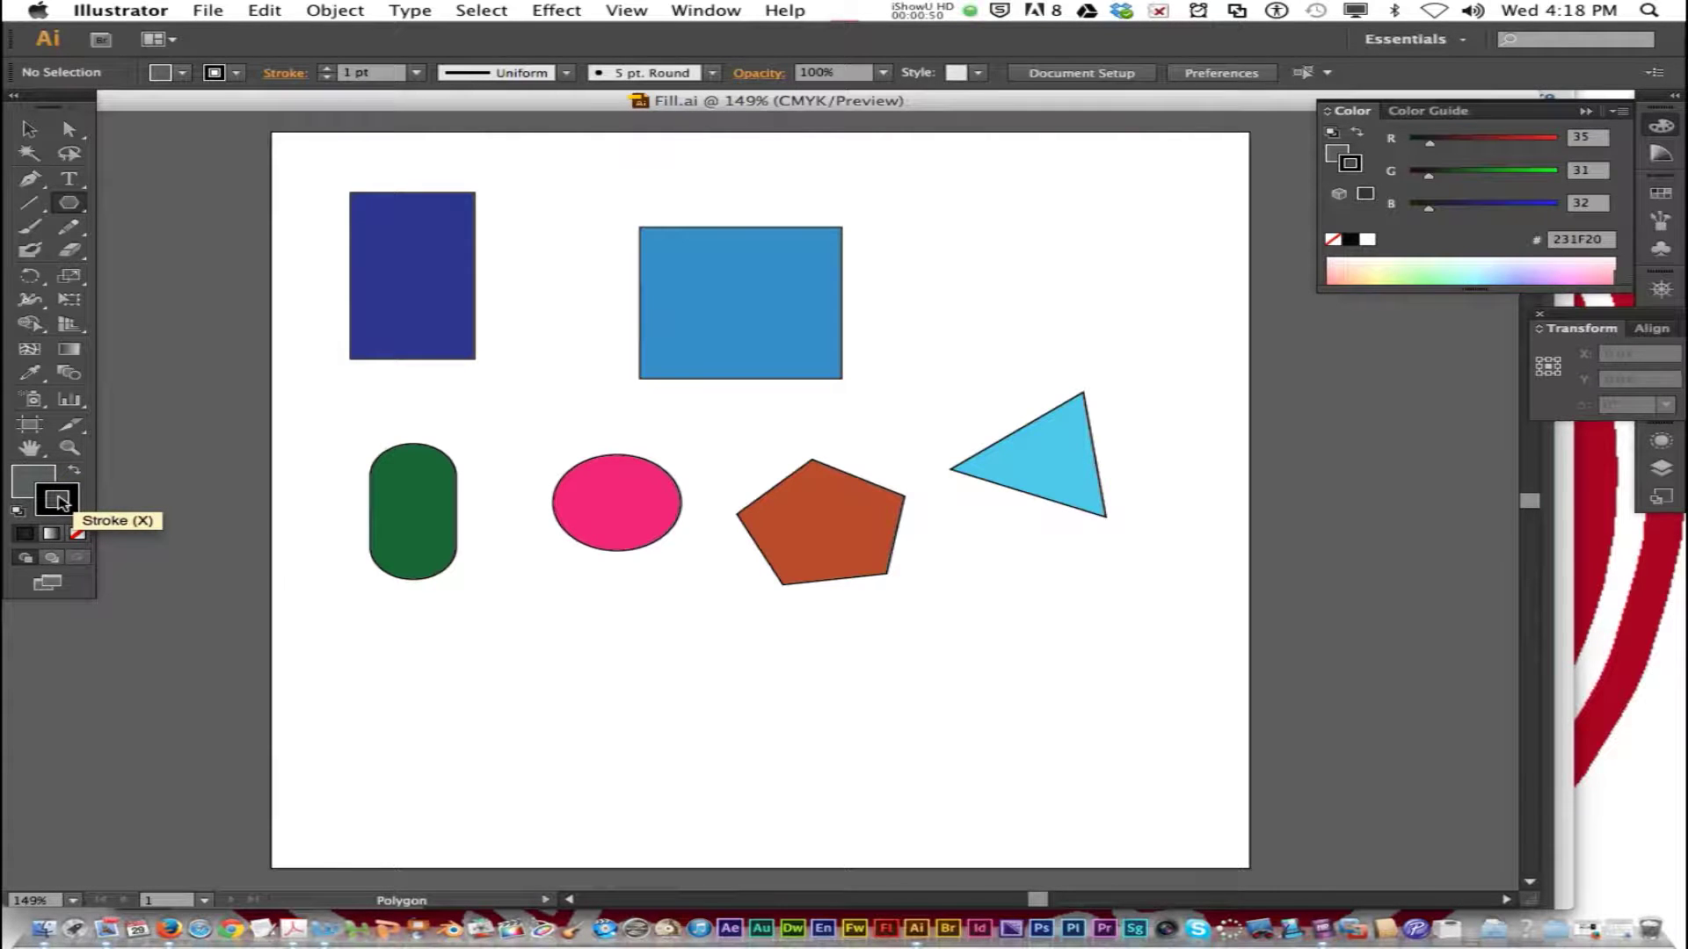
left_click(41, 486)
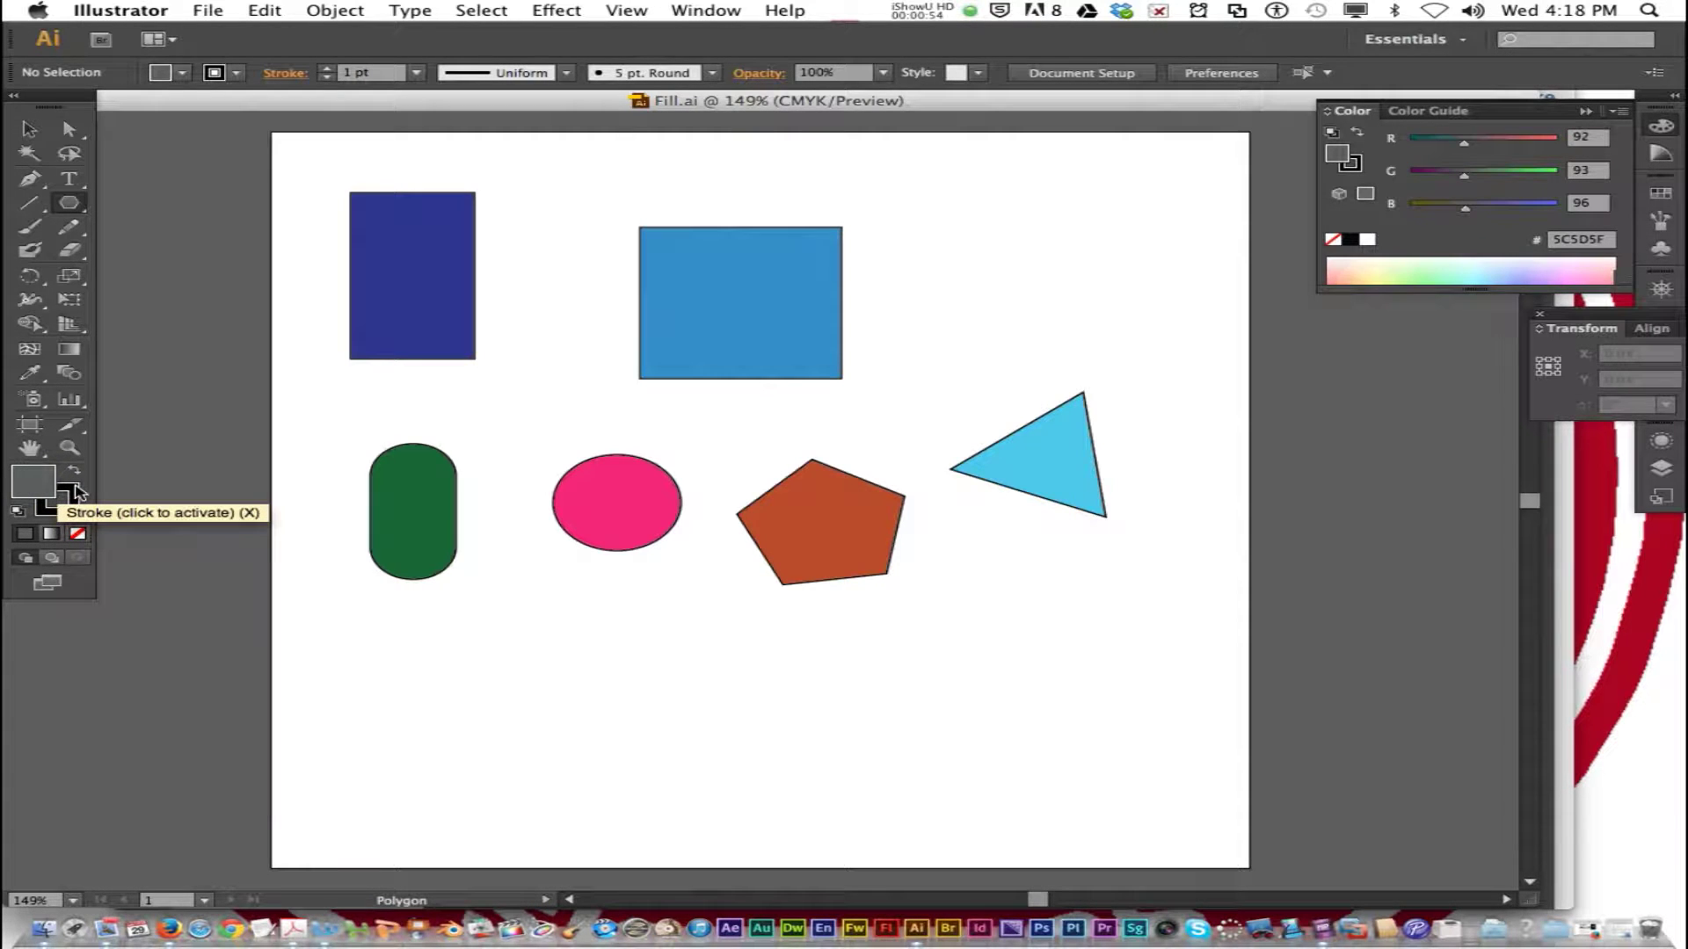
key("x")
key("x")
key("x")
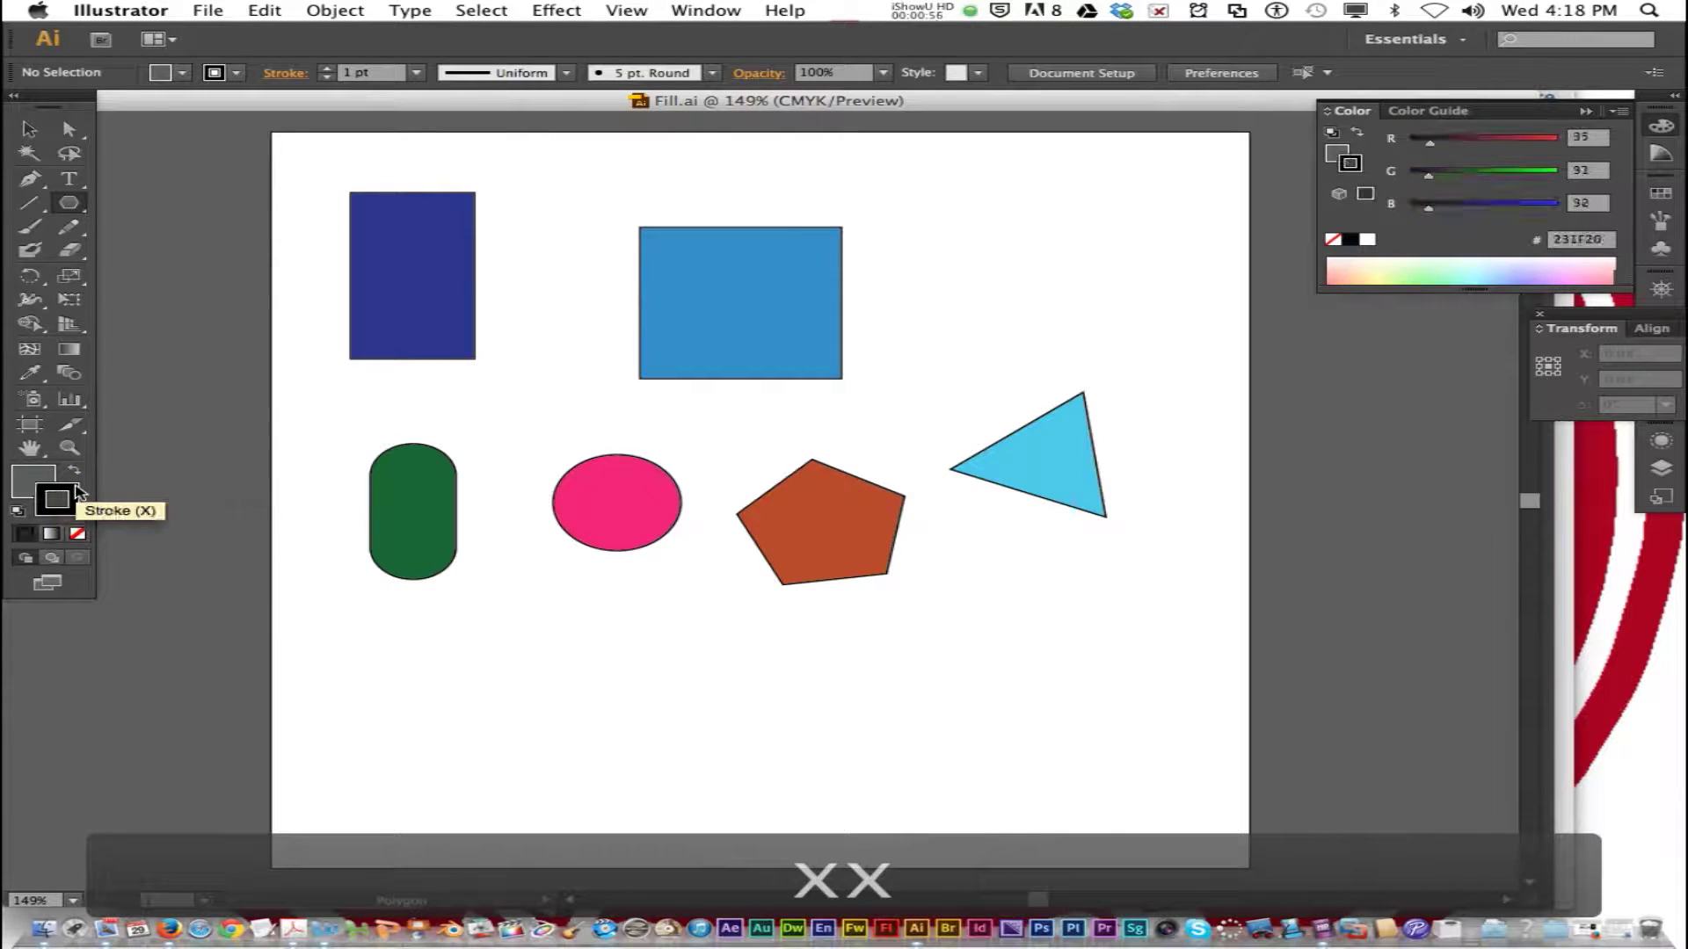
key("x")
key("x")
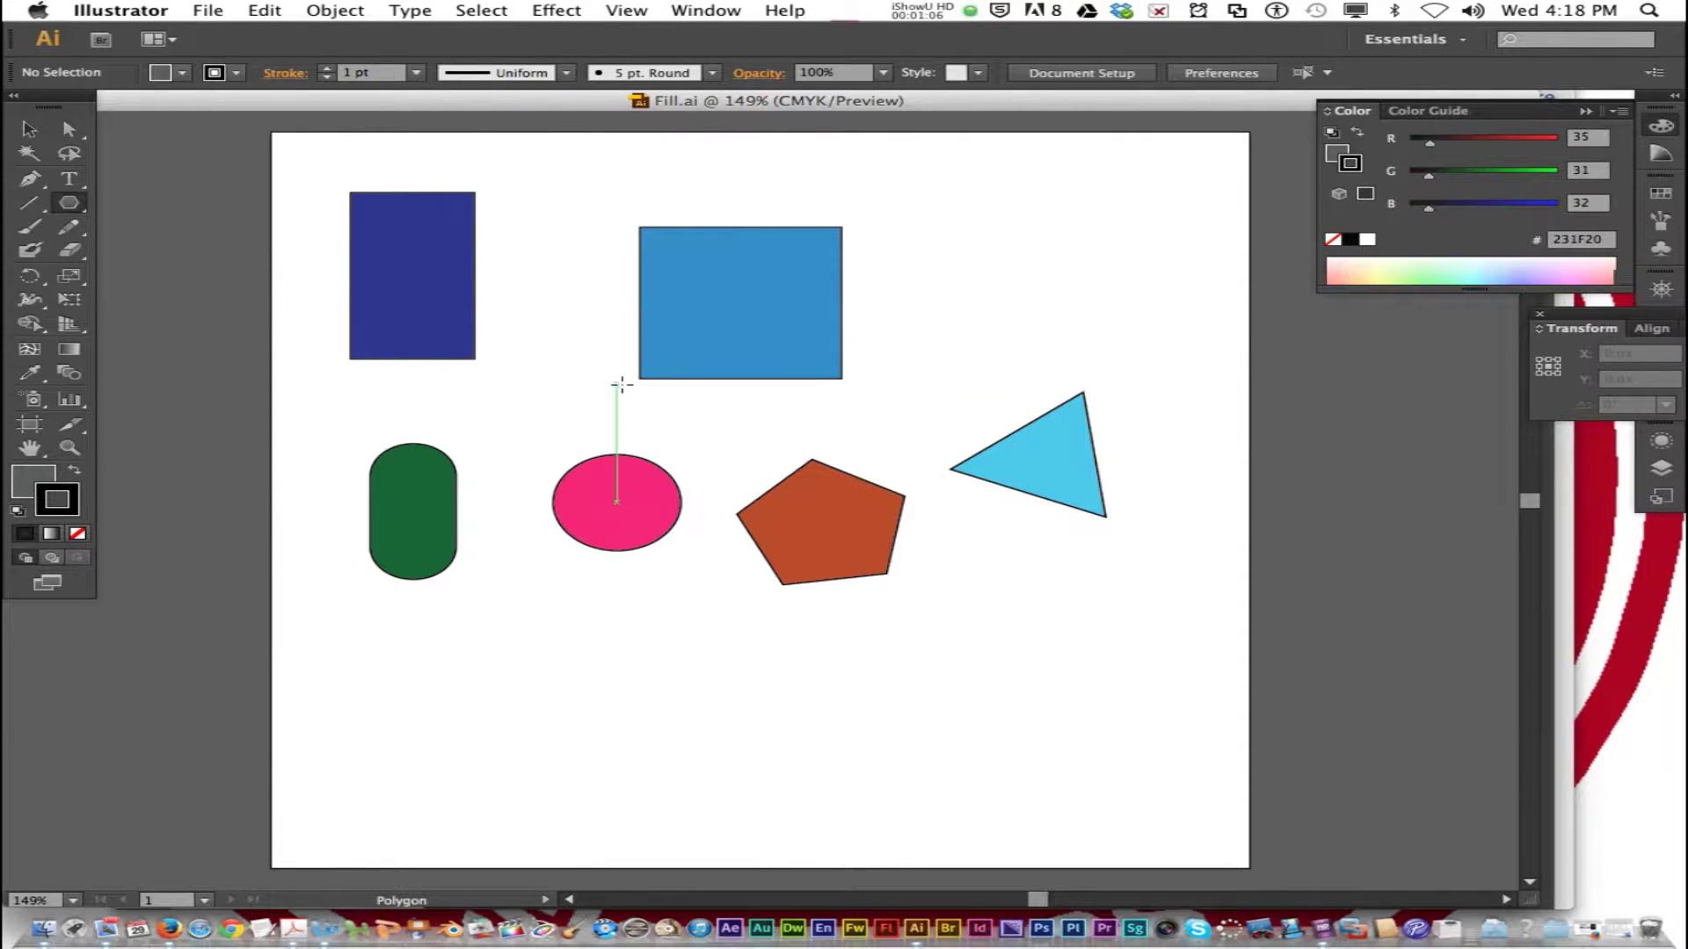
Step: Select the blue square and show the Stroke panel from the Window menu
key("v")
left_click(691, 359, "super")
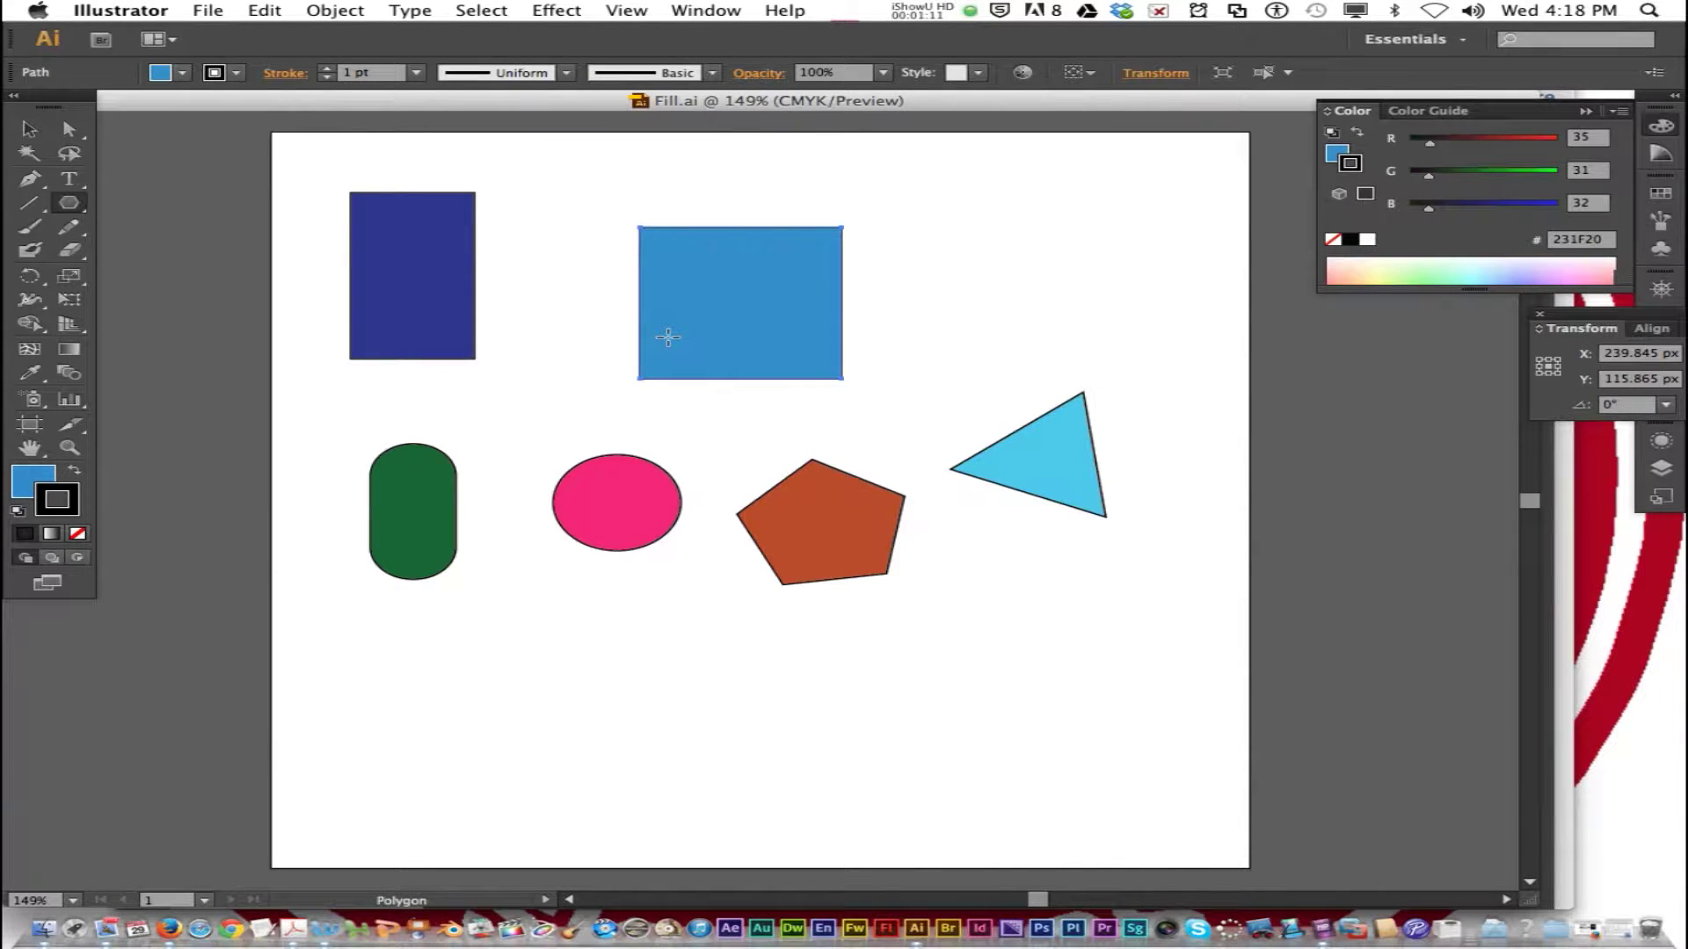
left_click(707, 10)
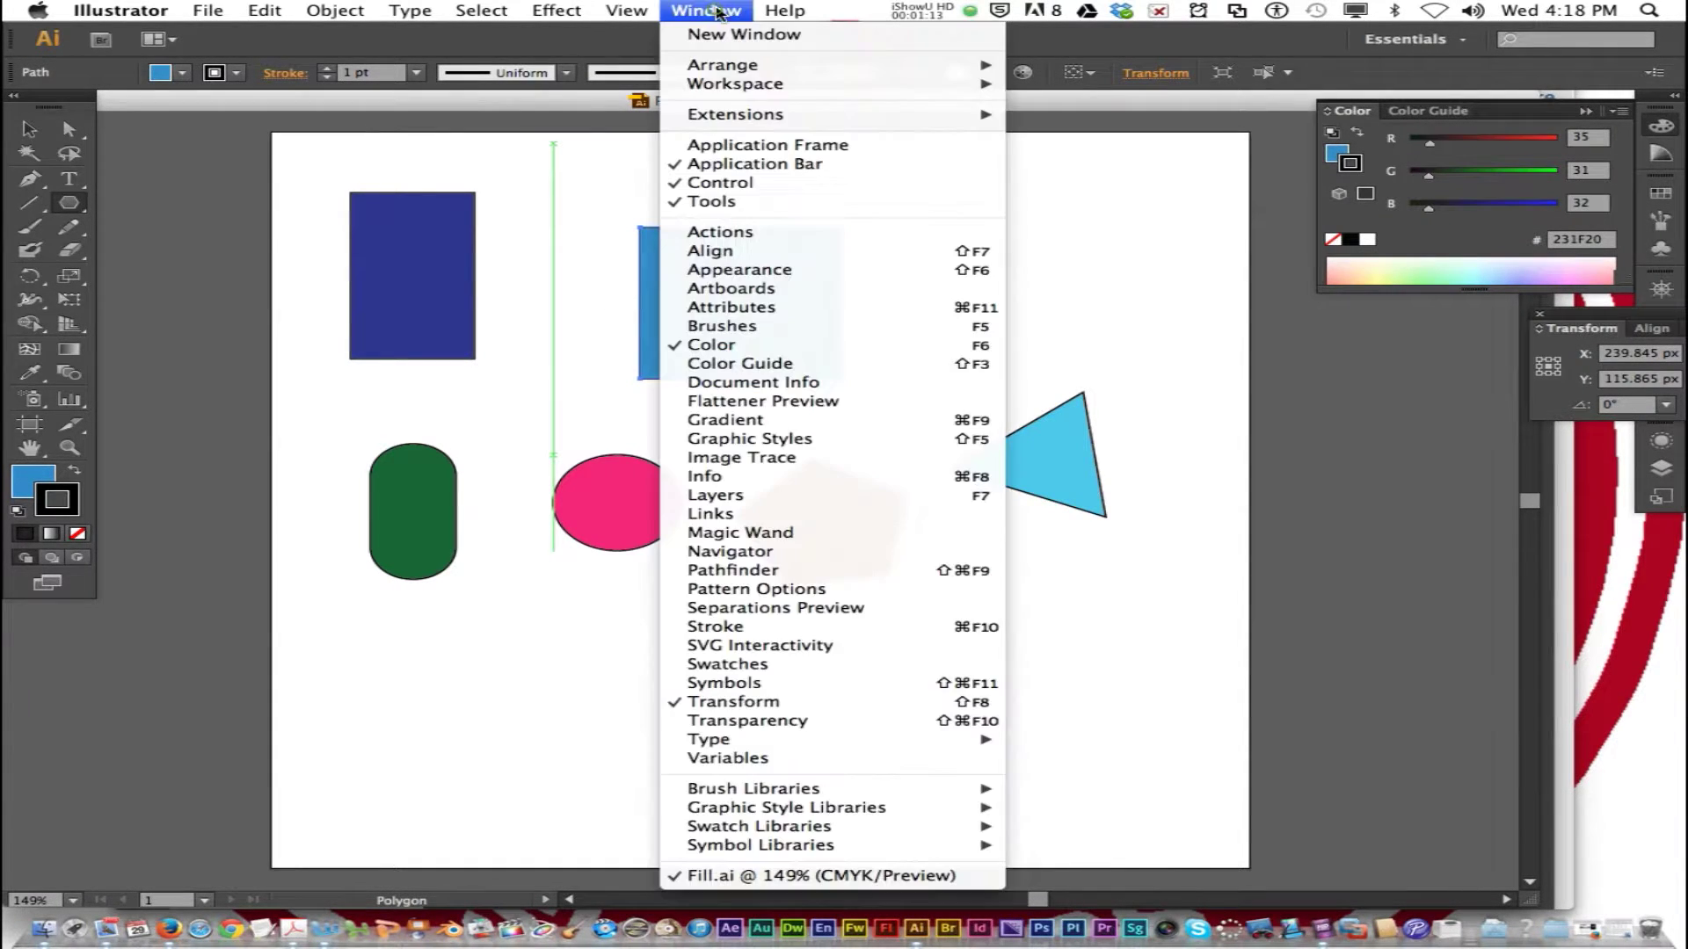
left_click(799, 626)
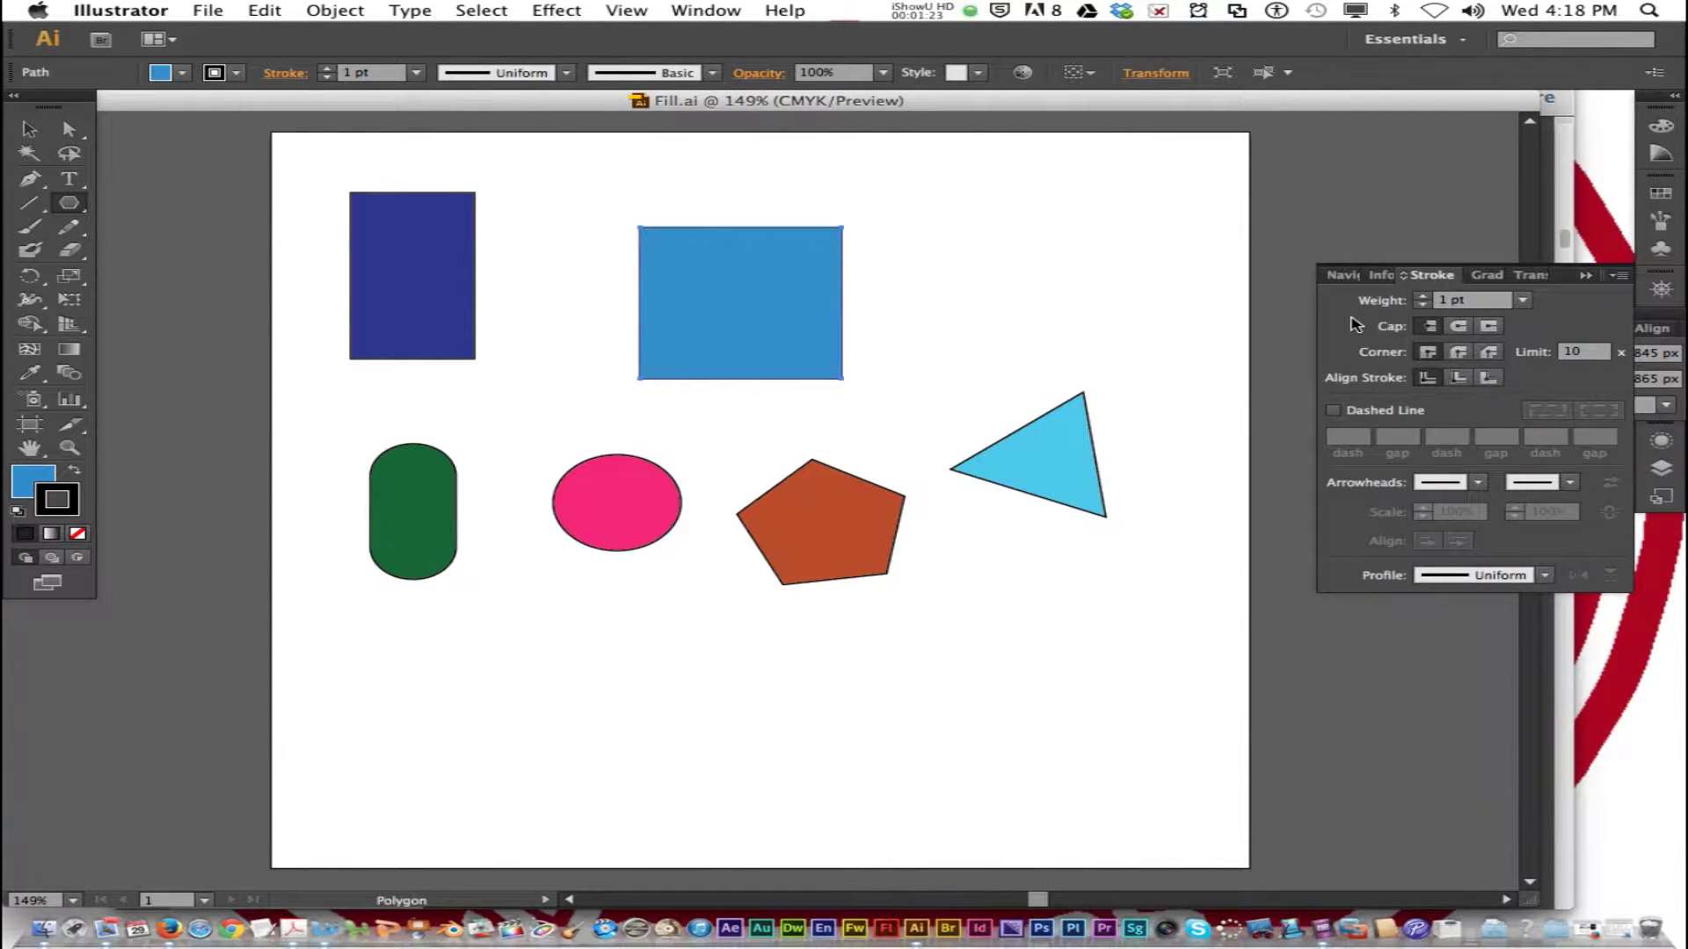
Step: Raise the blue square's stroke weight to 10 pt
left_click(1423, 296)
left_click(1423, 296)
left_click(1423, 297)
left_click(1424, 296)
left_click(1423, 297)
left_click(1423, 297)
left_click(1424, 297)
left_click(1423, 297)
left_click(1424, 296)
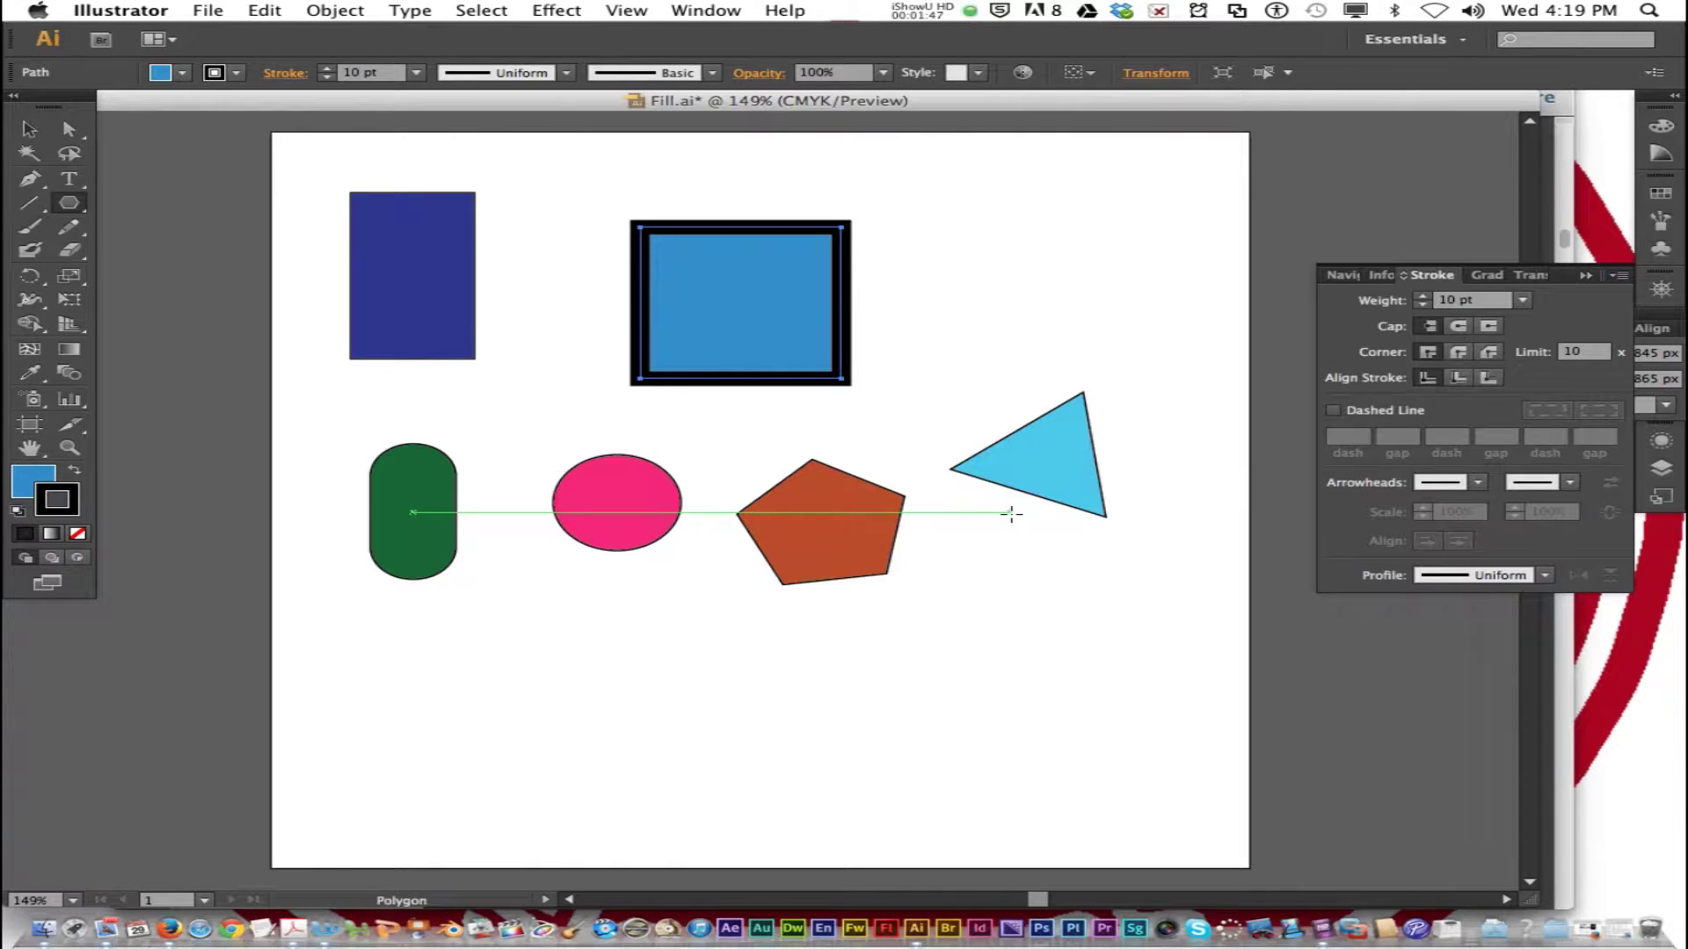
Step: Marquee-select all six shapes, set stroke weight to 10 pt, then reselect only the square
key("v")
left_click_drag(1173, 623, 299, 218)
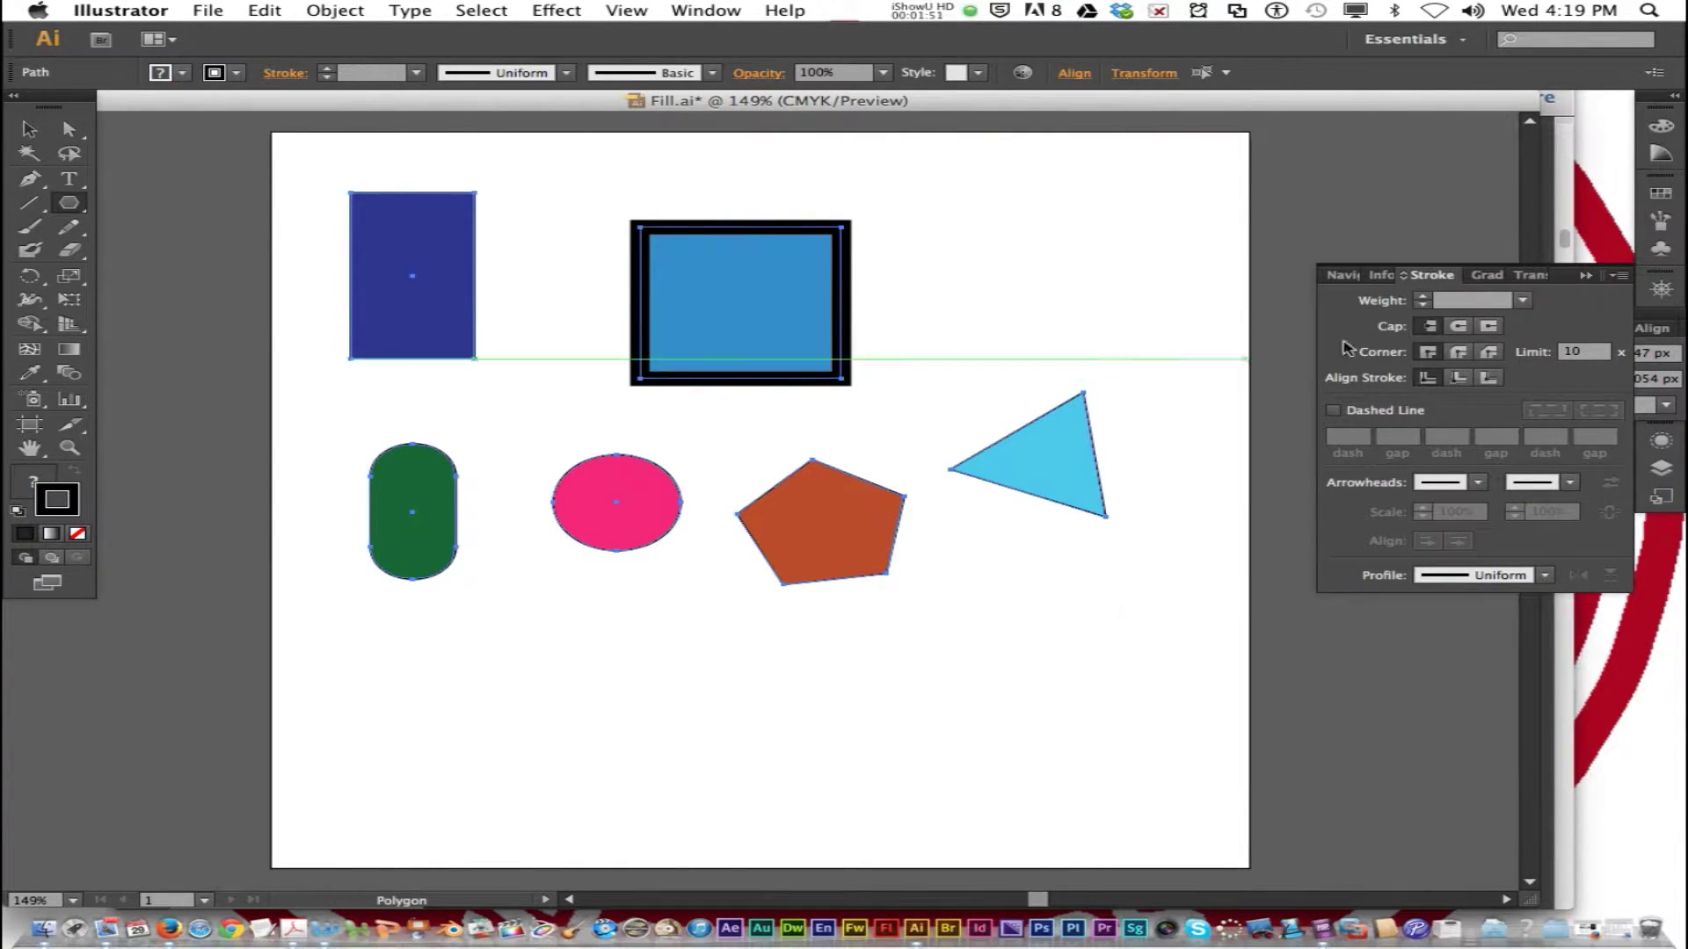
left_click(1477, 301)
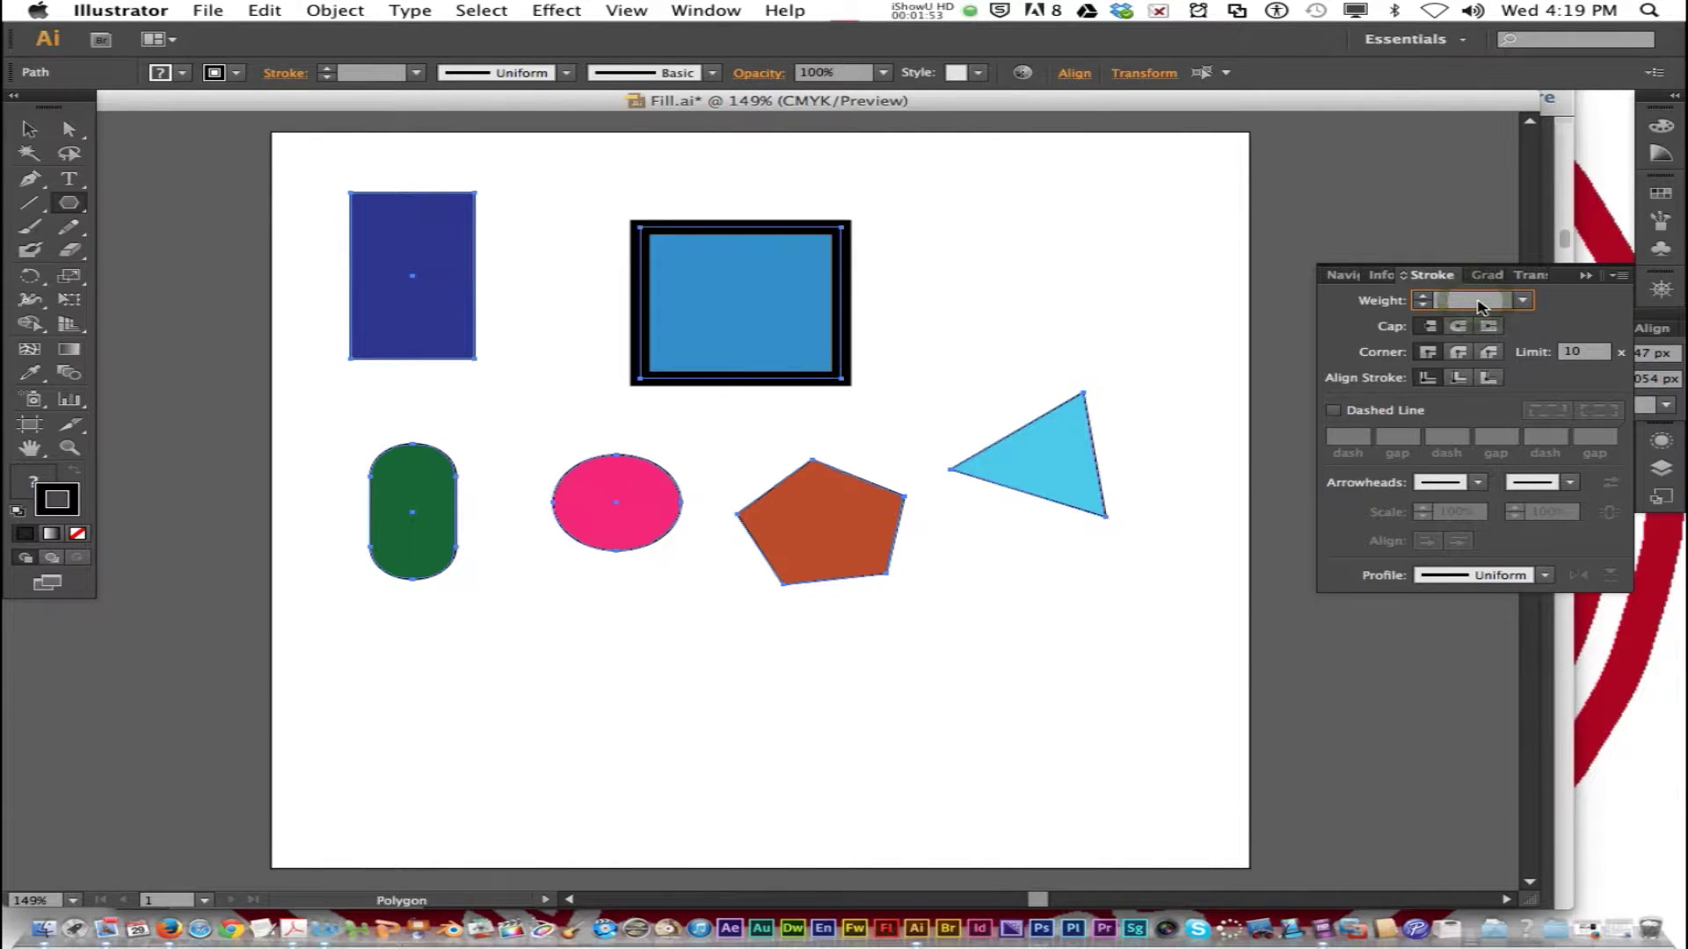
type("10")
key("Return")
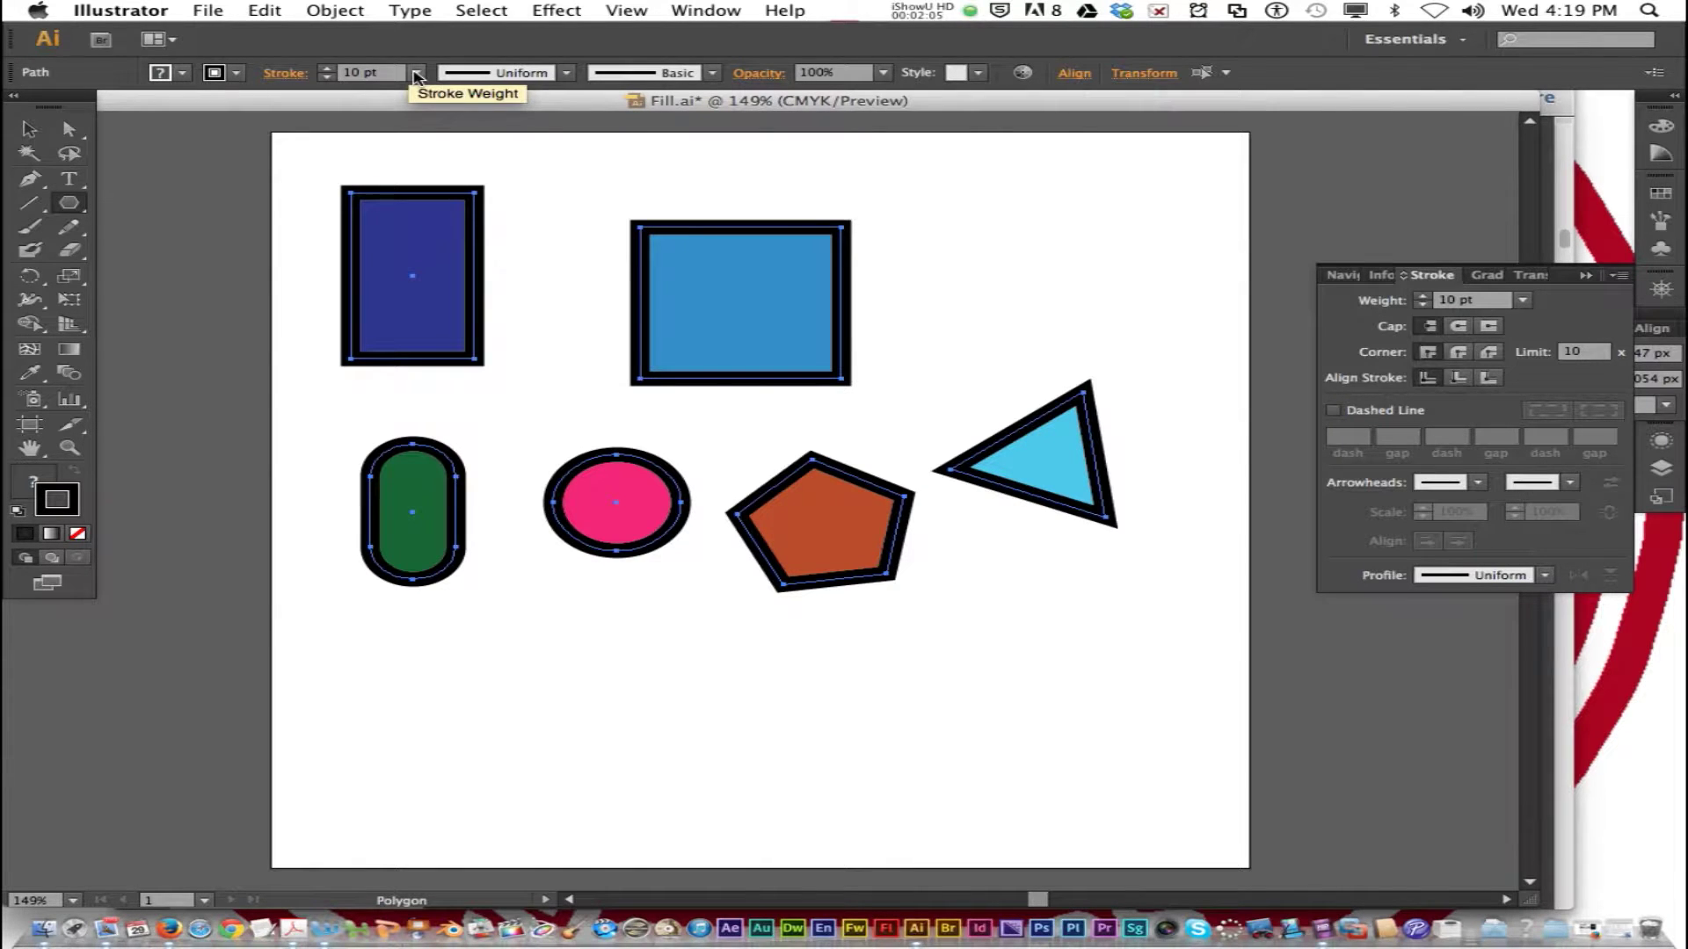
left_click(932, 320, "super")
left_click(848, 329, "super")
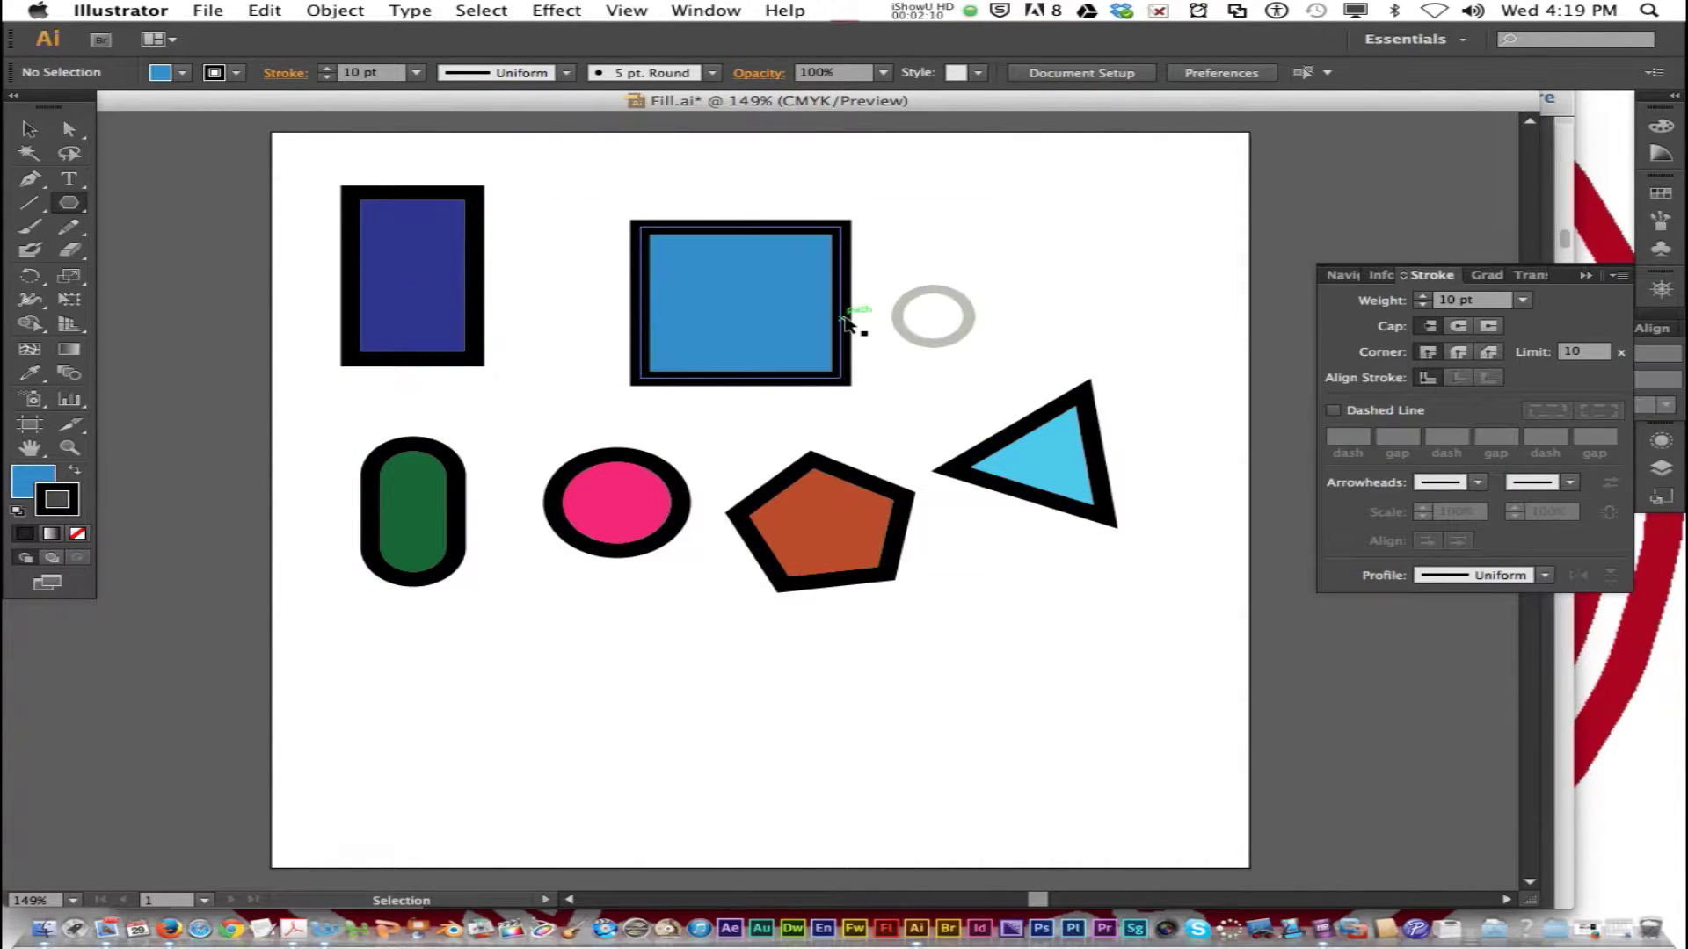
Step: Choose a maroon stroke colour for the blue square in the Color Picker
double_click(66, 506)
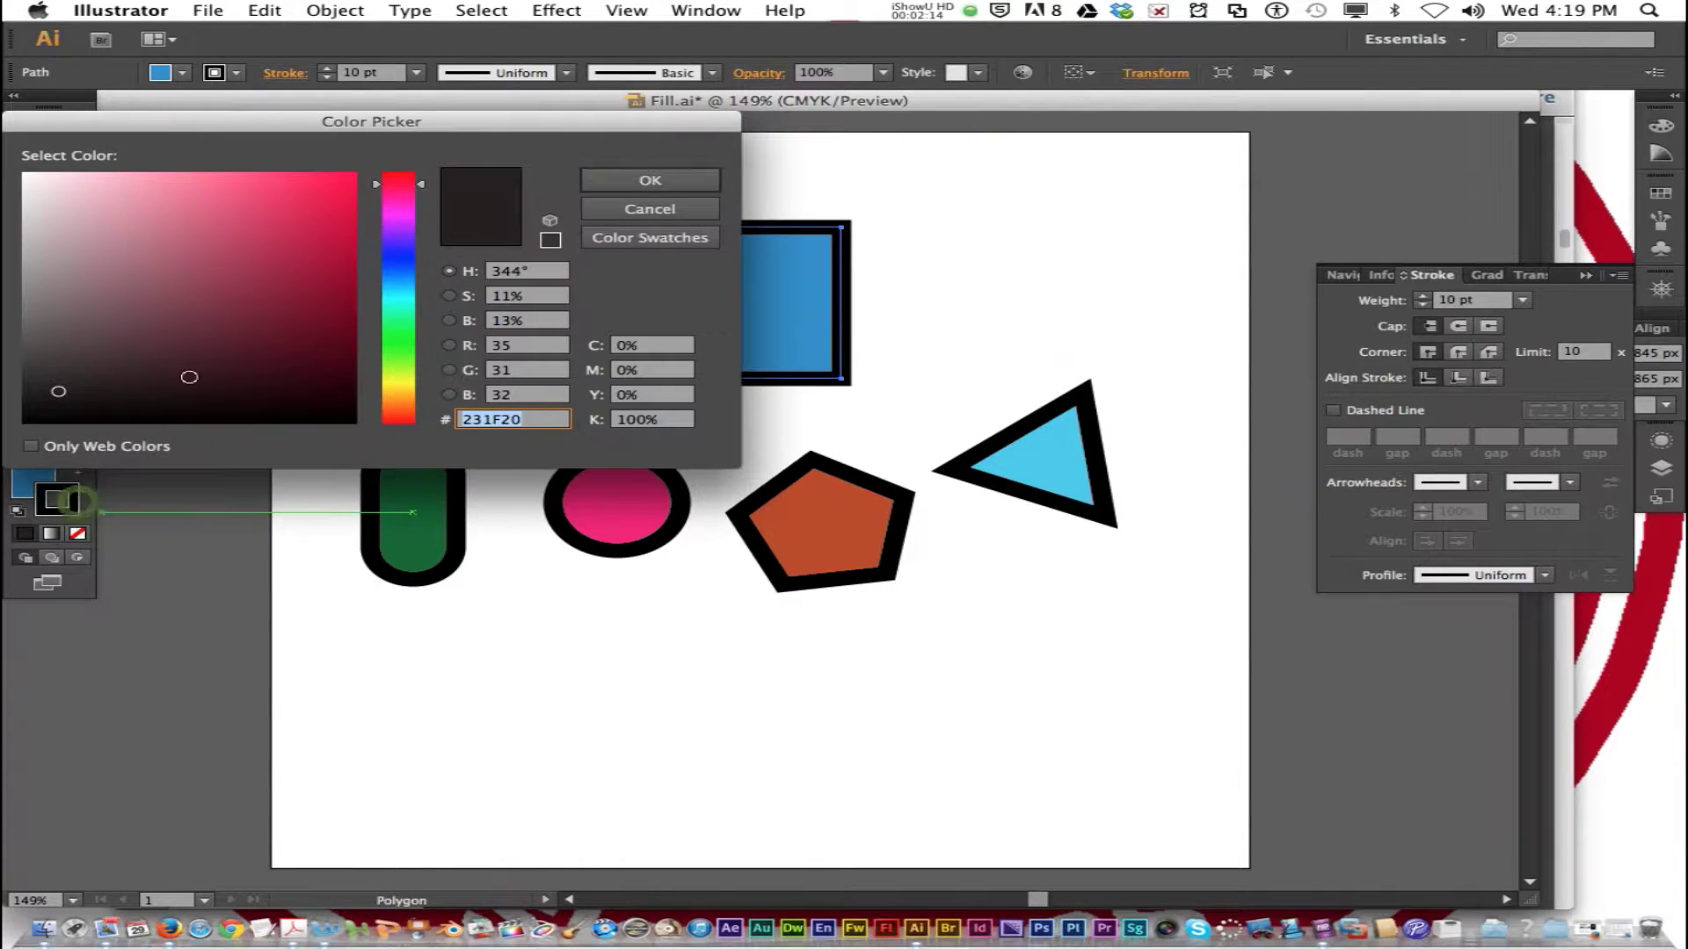
left_click(270, 291)
left_click(617, 181)
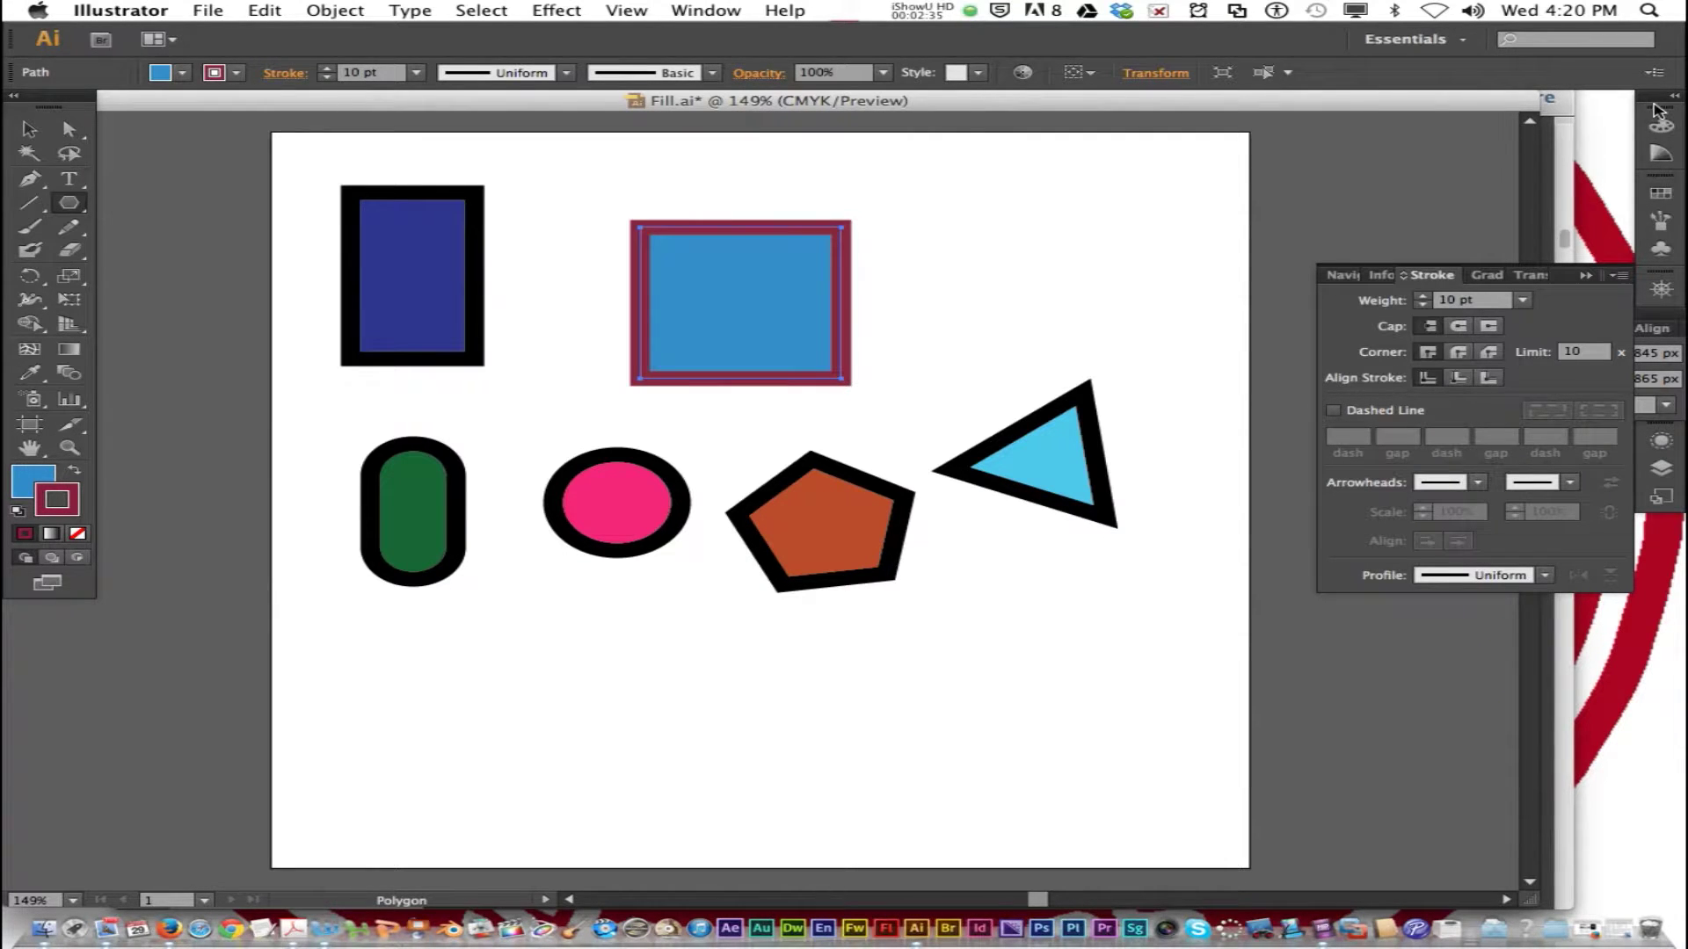
Step: Try round and projecting caps on the square's stroke, settling back on butt caps
left_click(1455, 328)
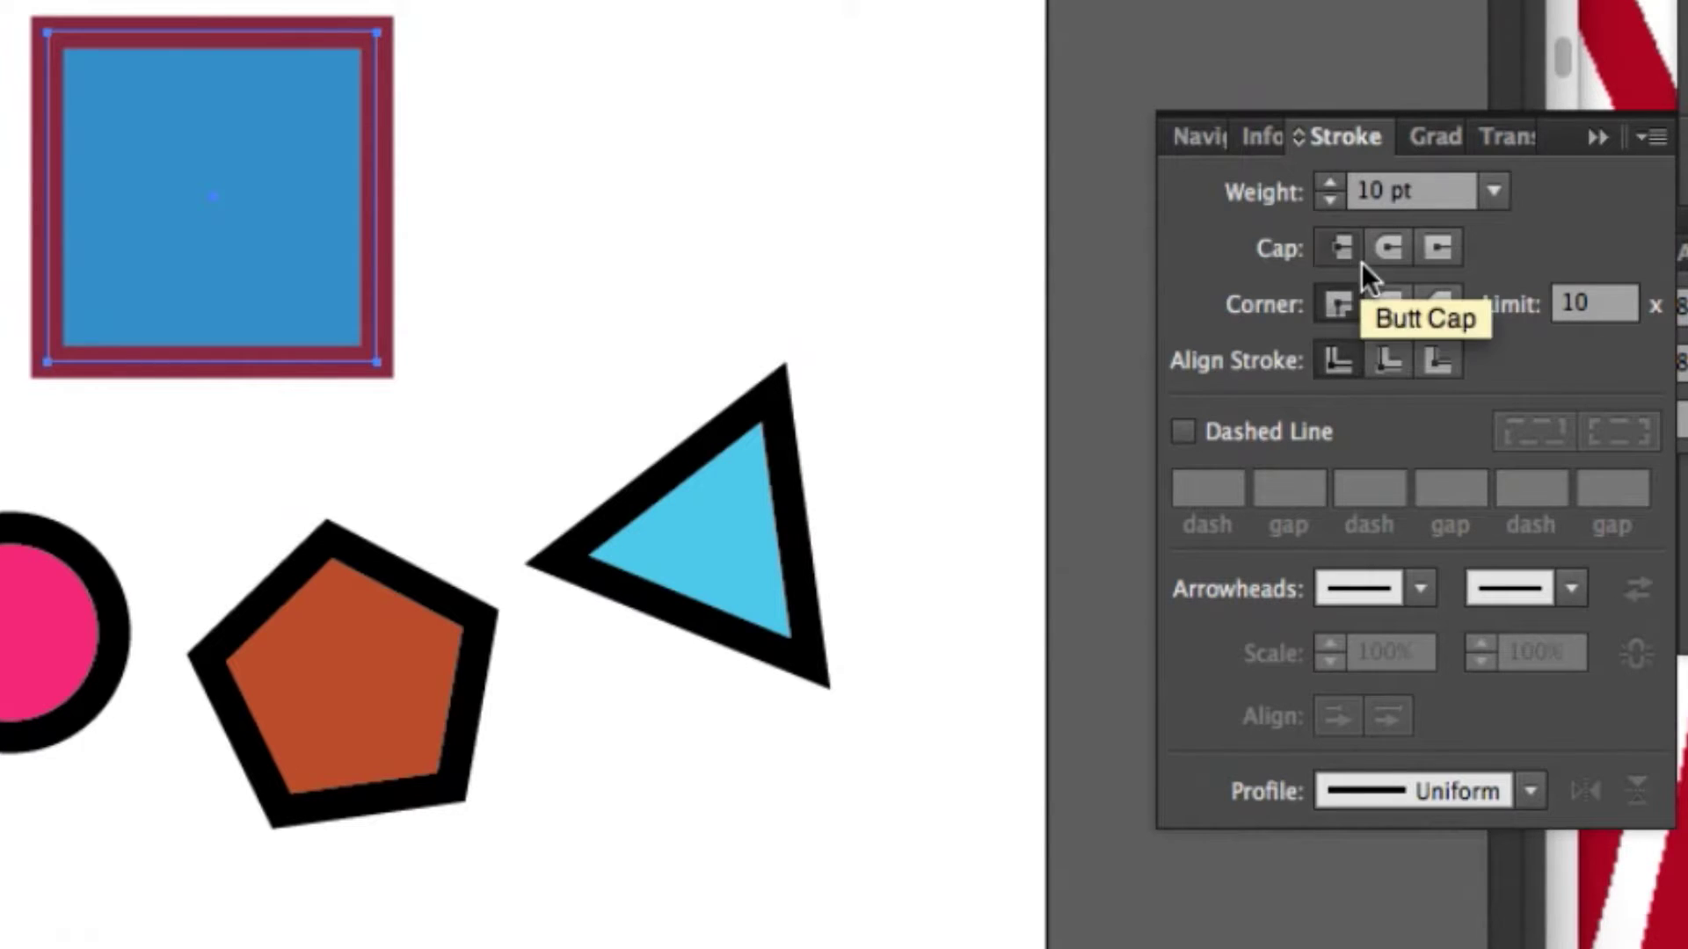
left_click(1388, 247)
left_click(1433, 249)
left_click(1327, 253)
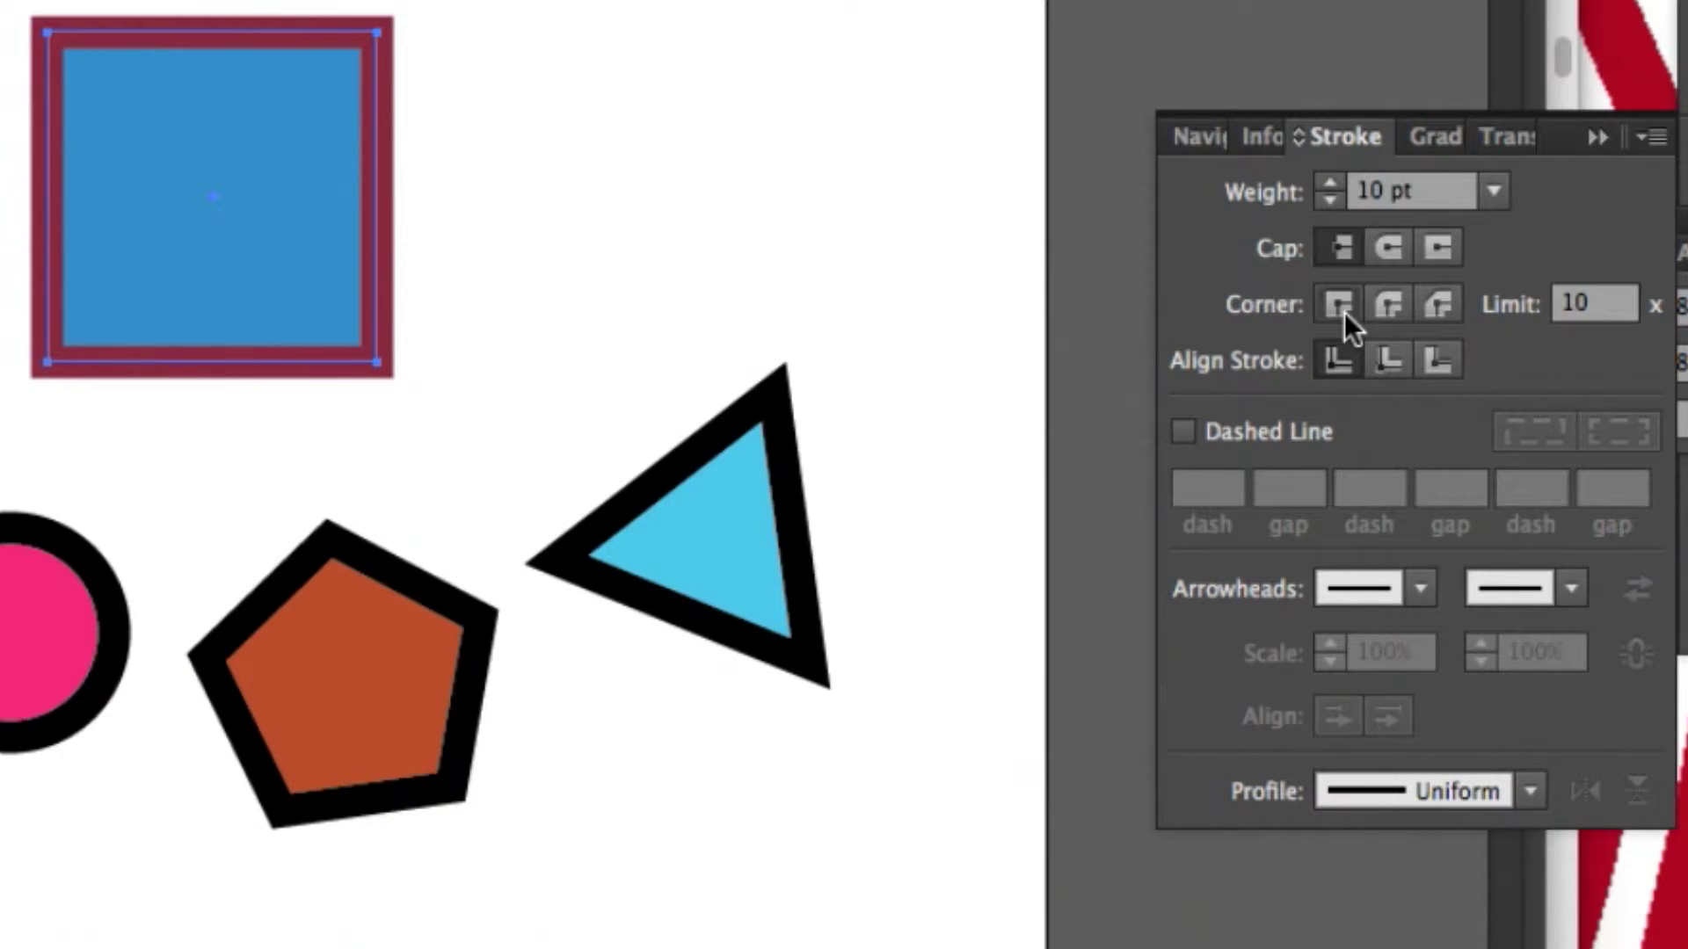
Step: Try miter and round joins, then give the square's stroke a Bevel Join
left_click(1438, 308)
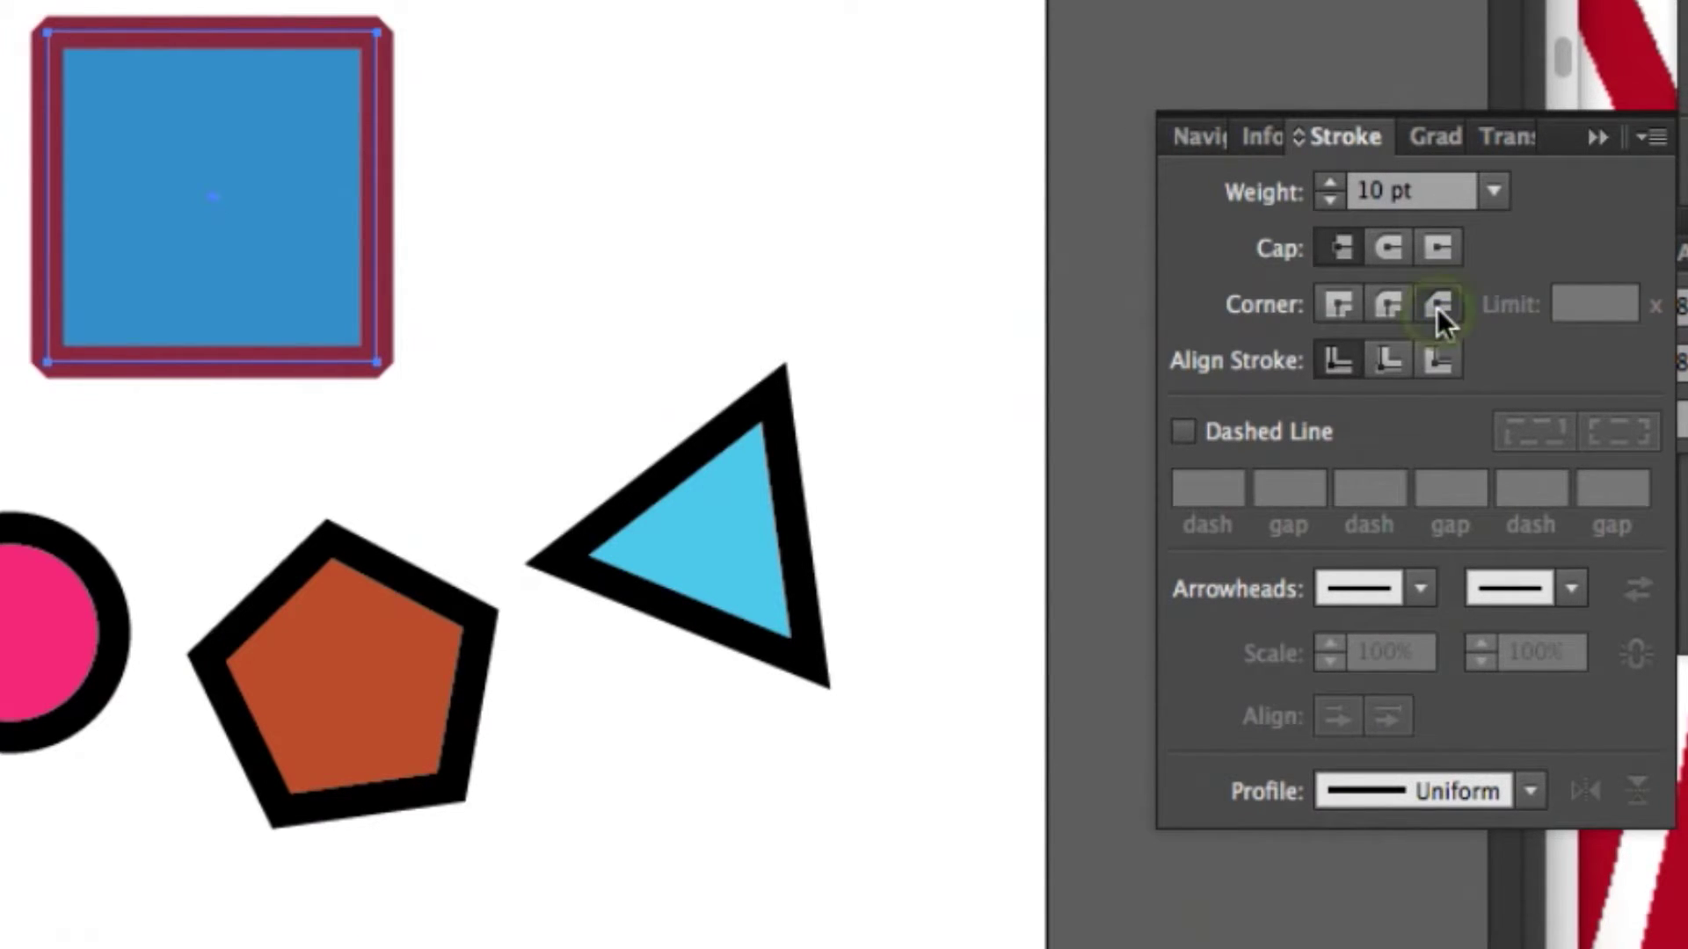
left_click(1338, 305)
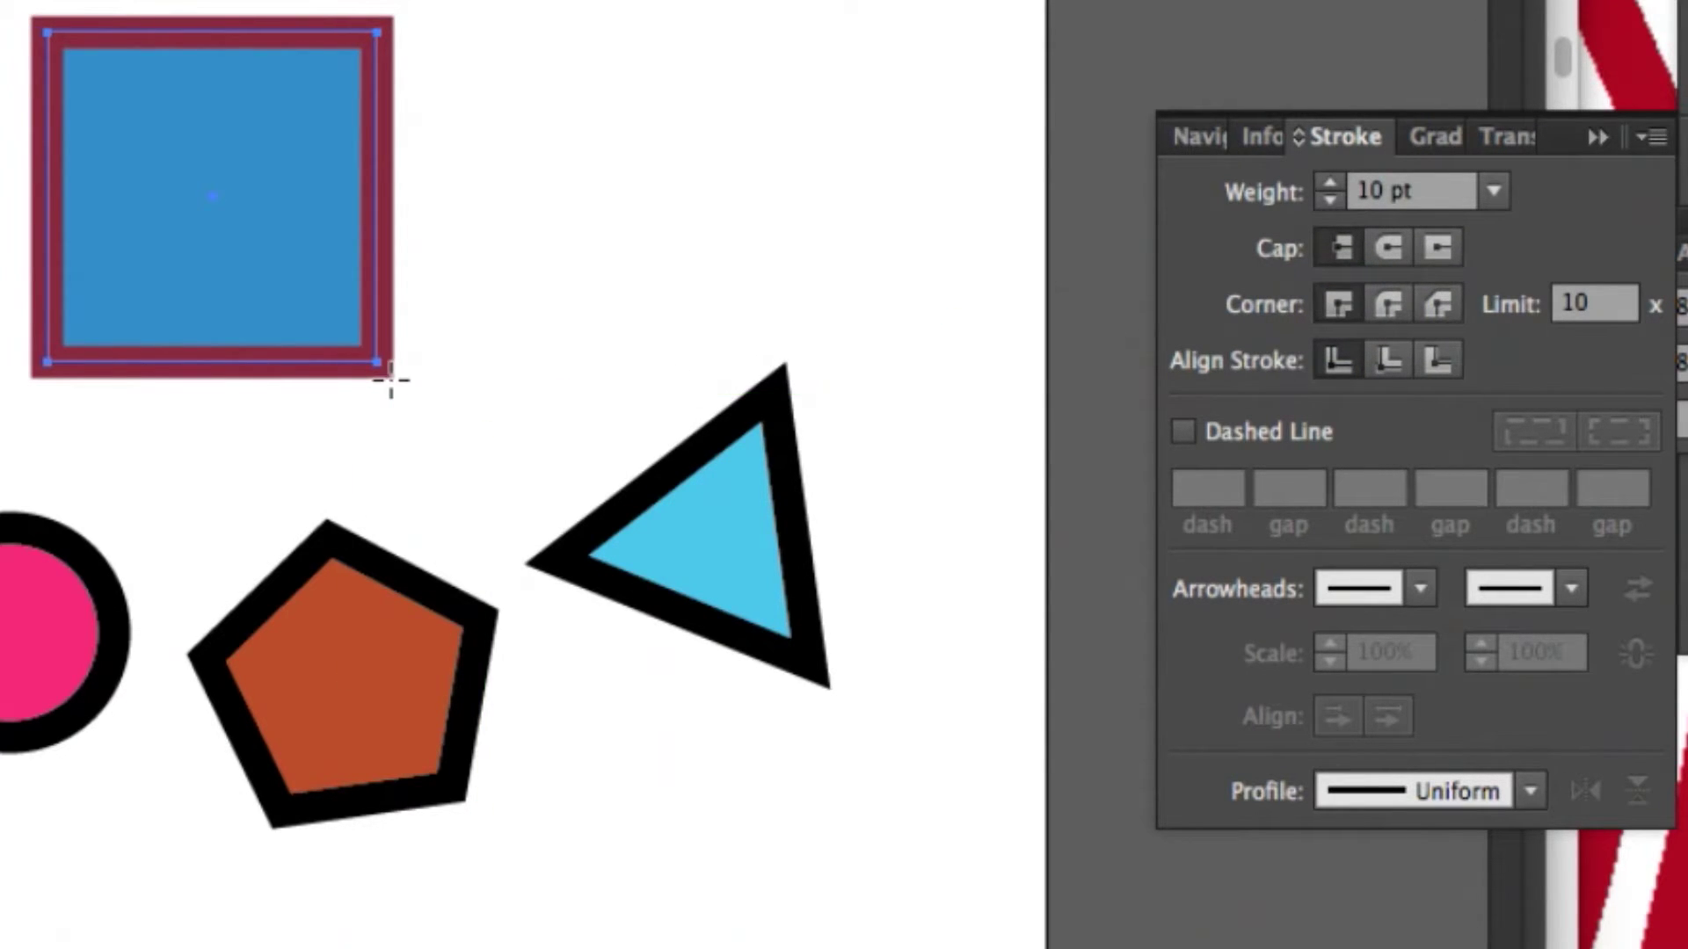
left_click(1393, 306)
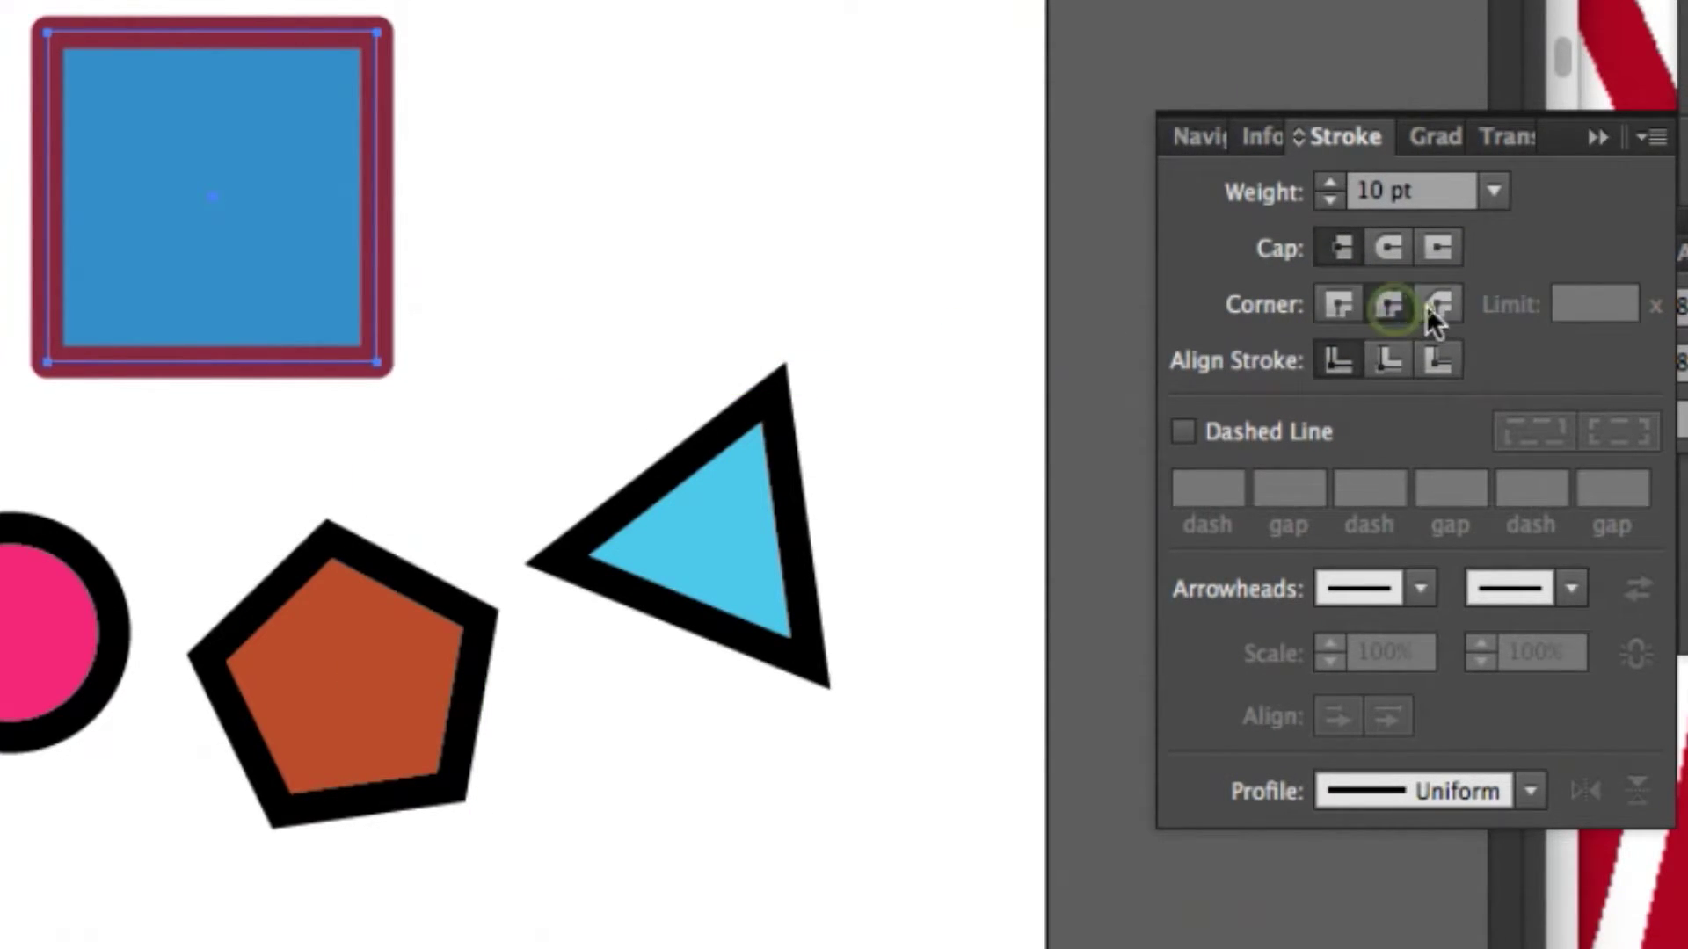
left_click(1431, 306)
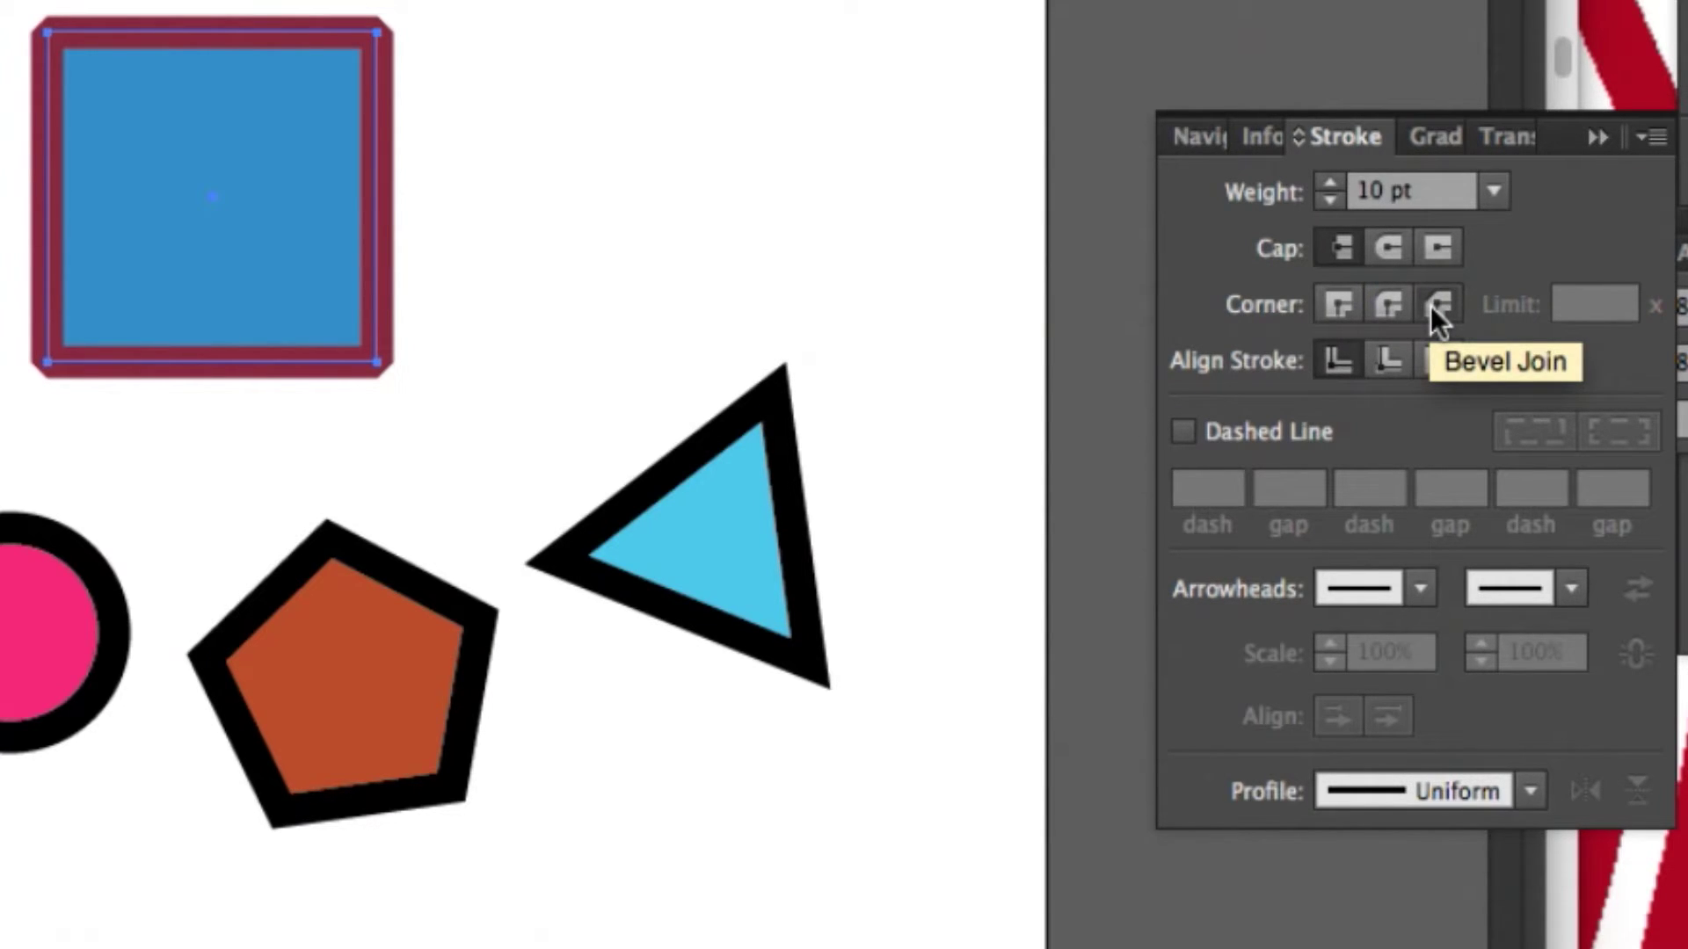
left_click(1394, 364)
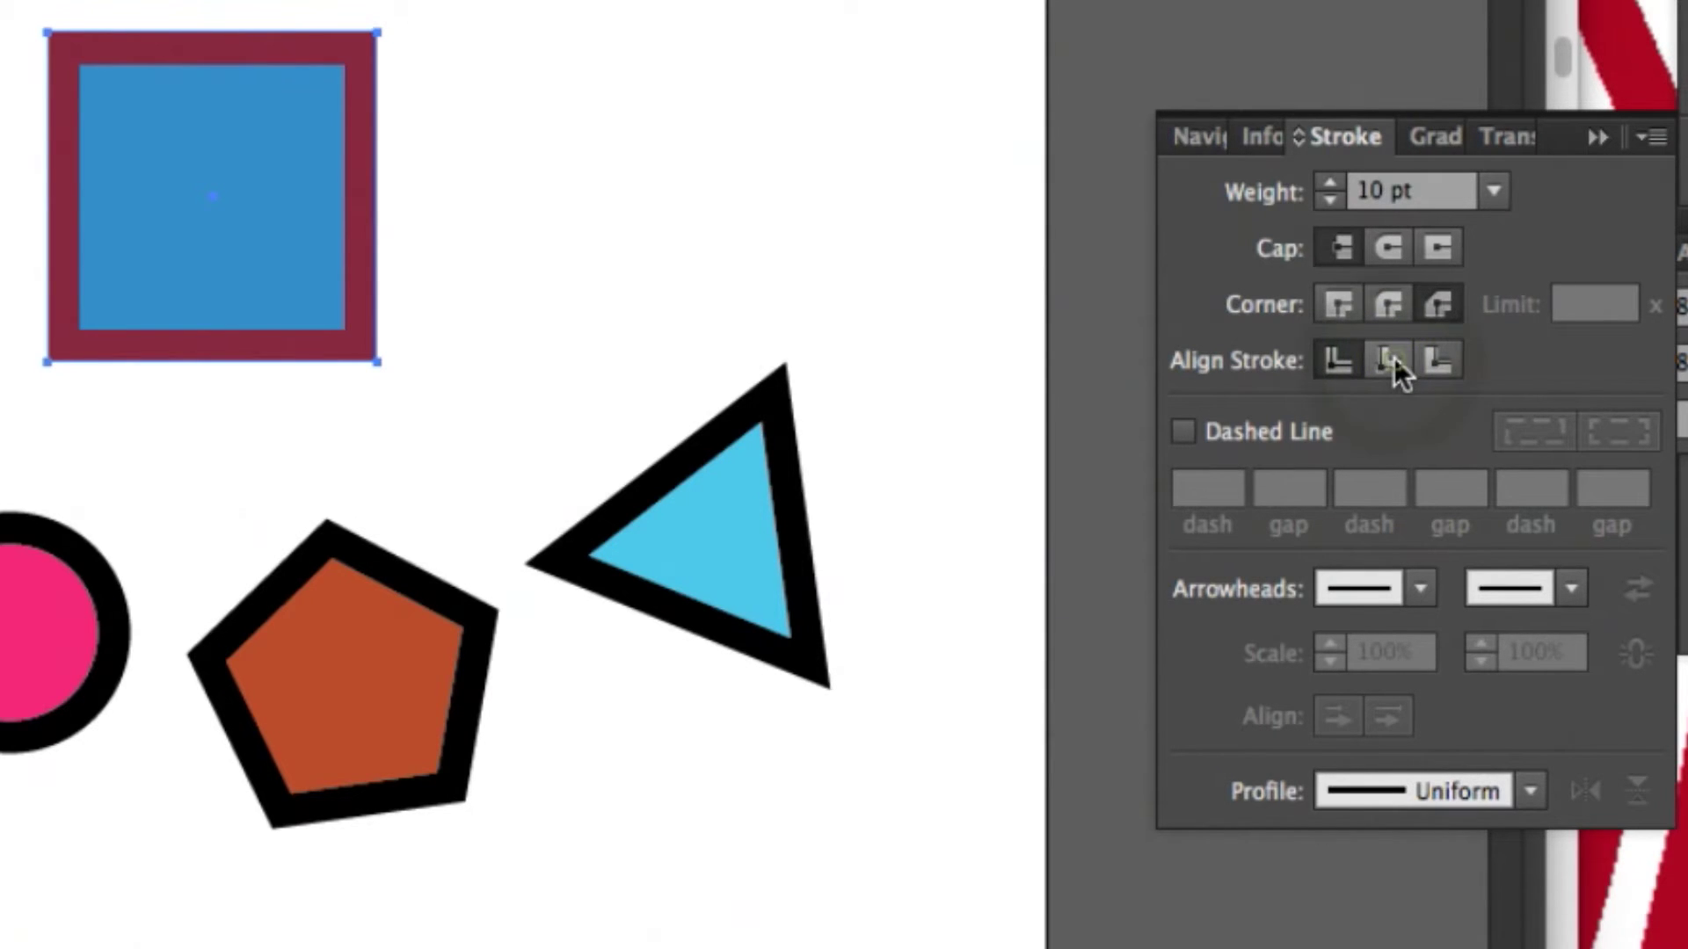
left_click(1441, 360)
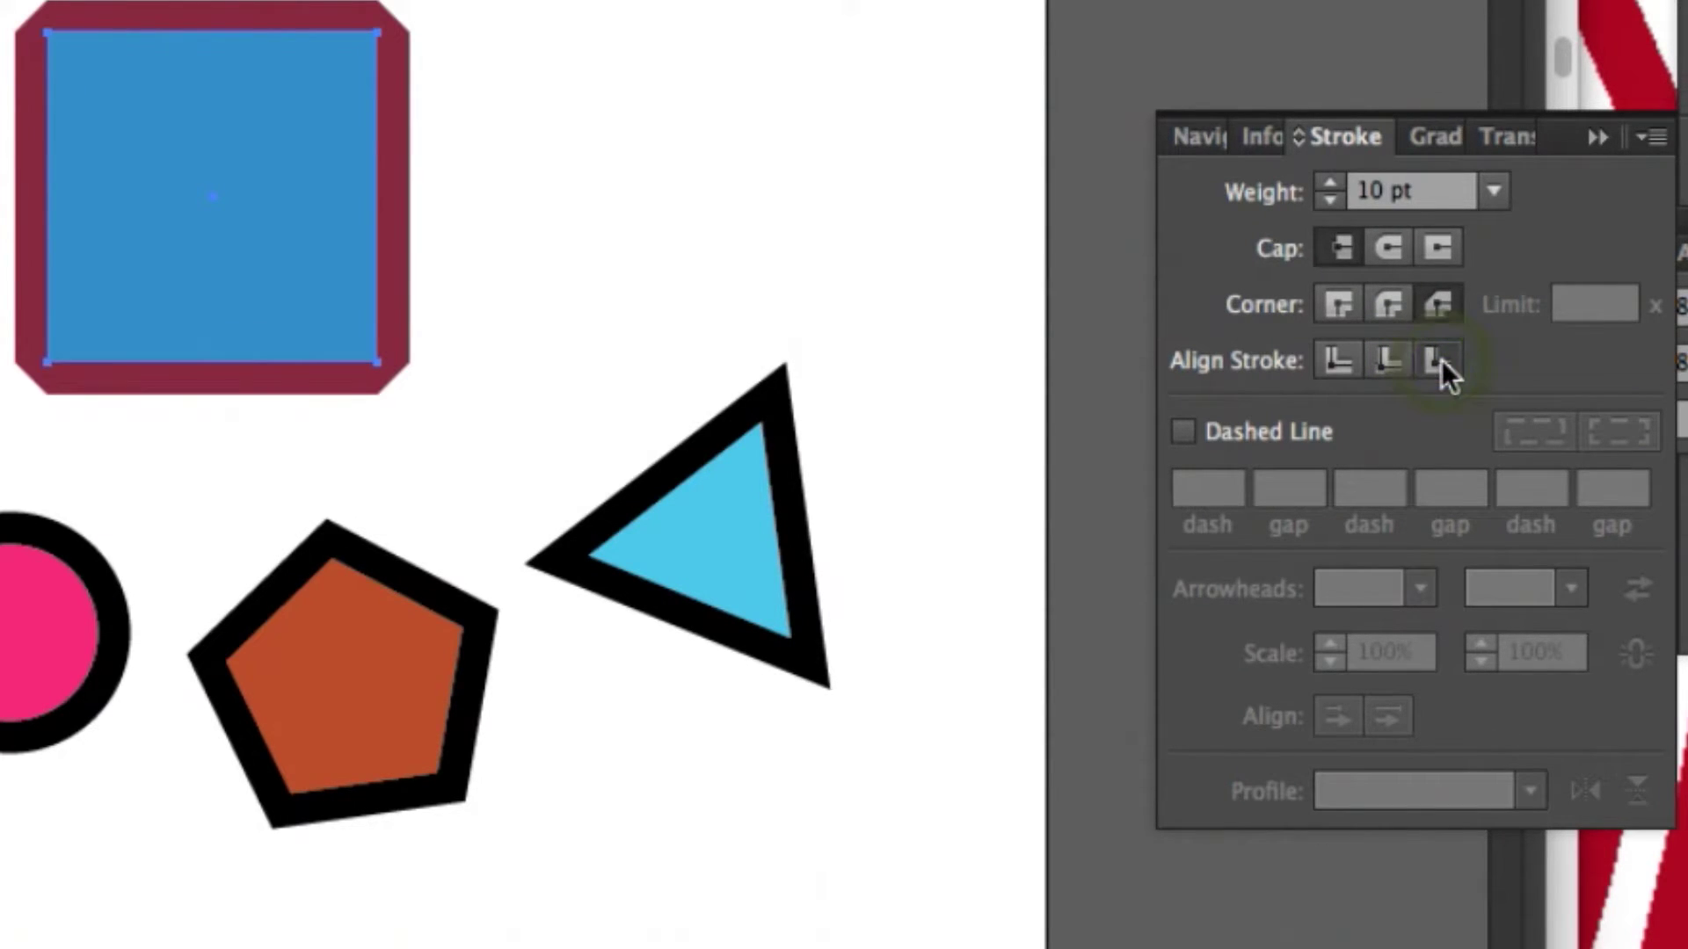
left_click(1396, 364)
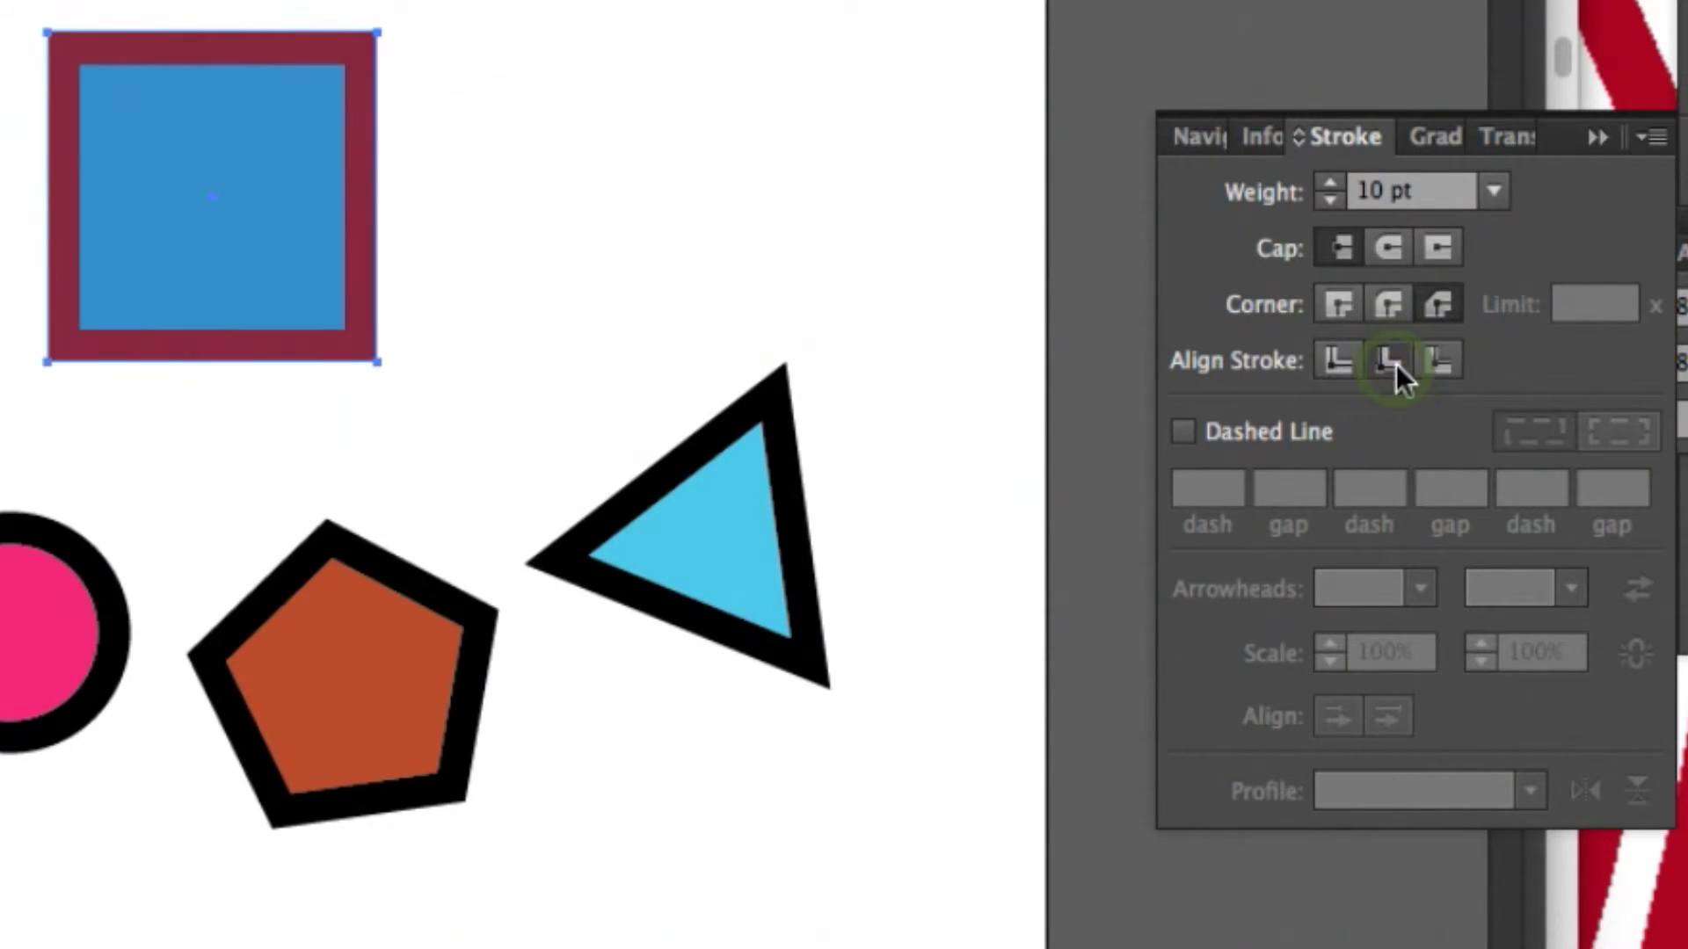
left_click(1347, 364)
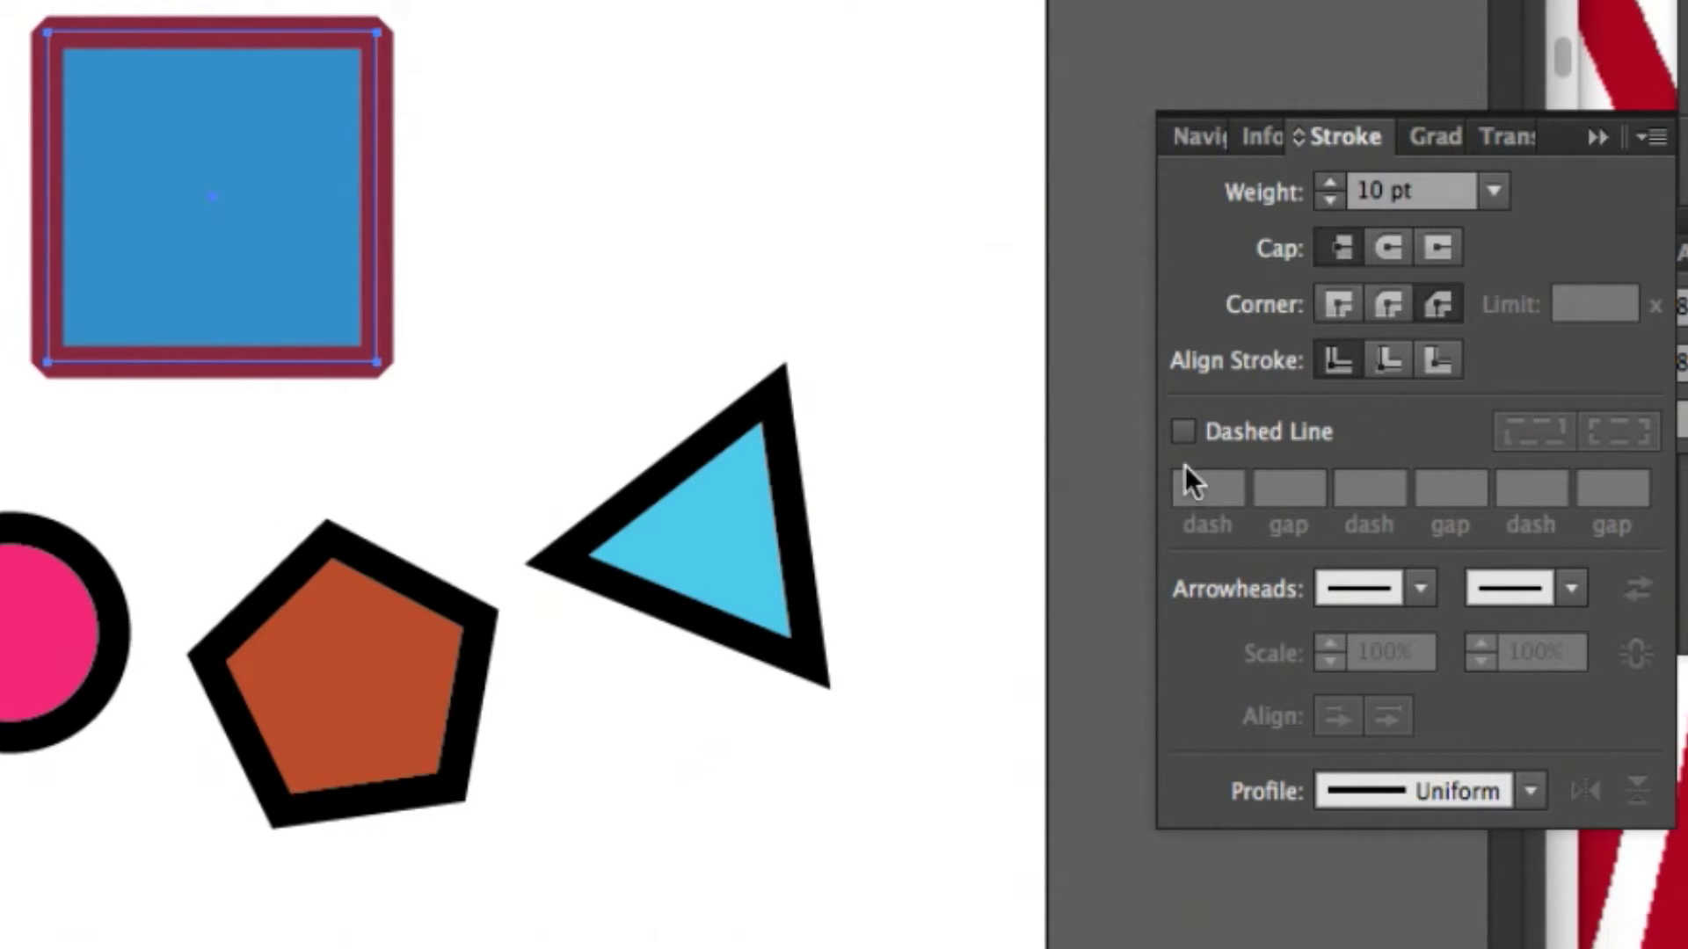
Step: Enable Dashed Line with a 10 pt gap, correcting the dash from 4 pt to 20 pt
left_click(1184, 432)
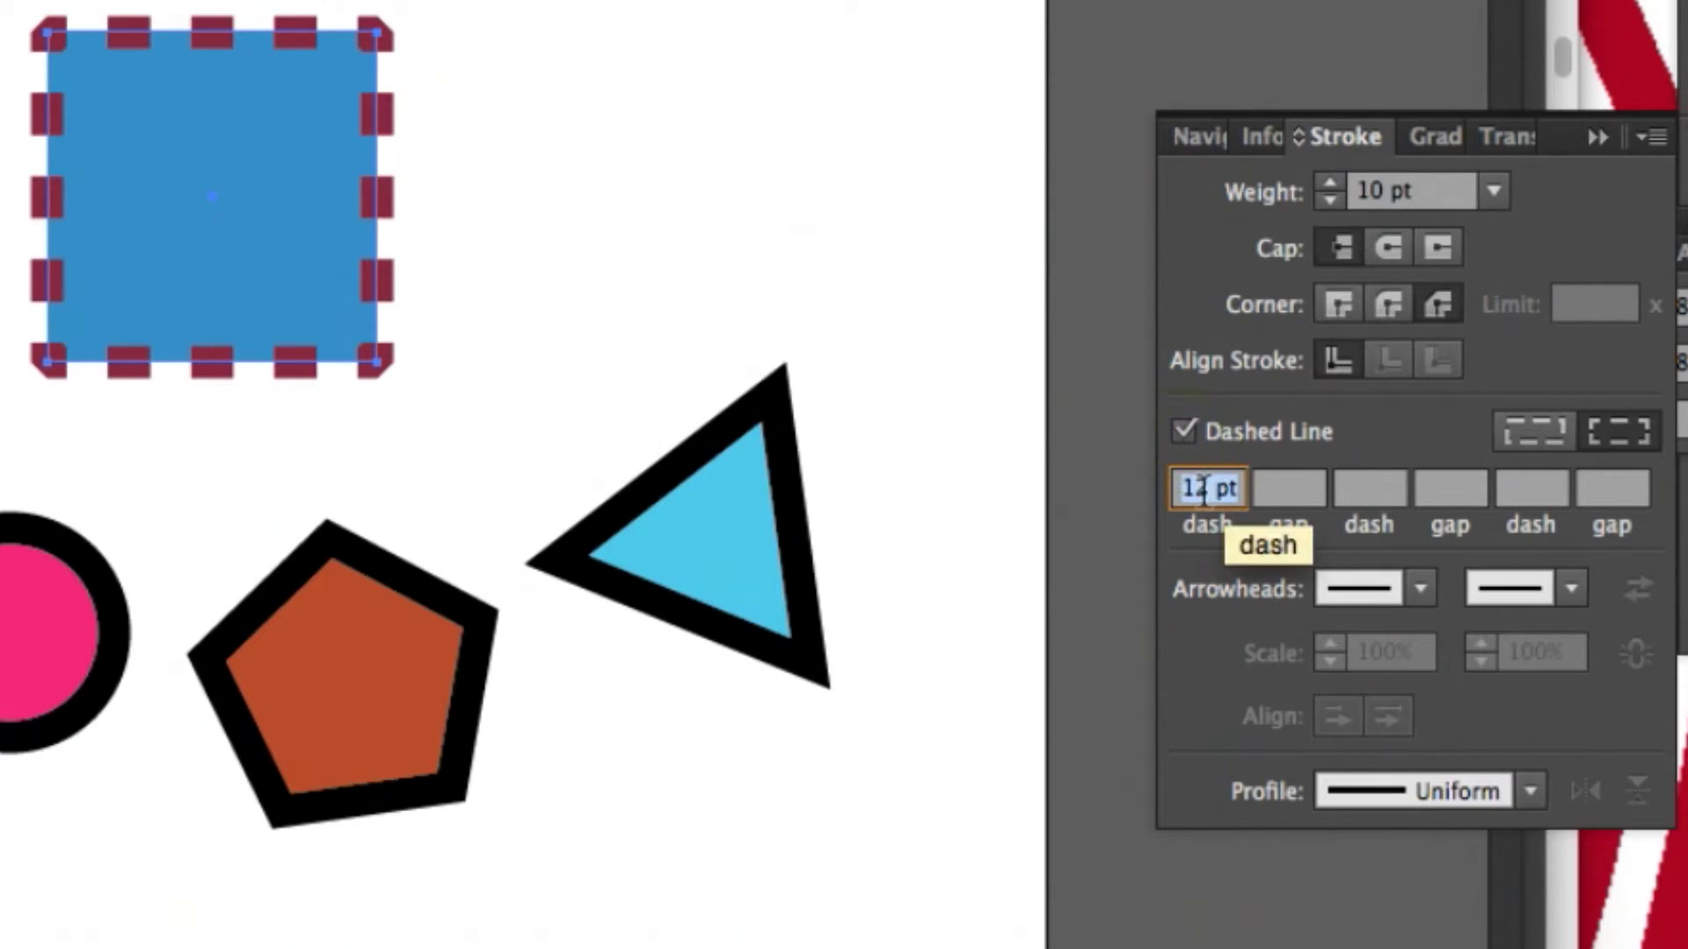
type("4")
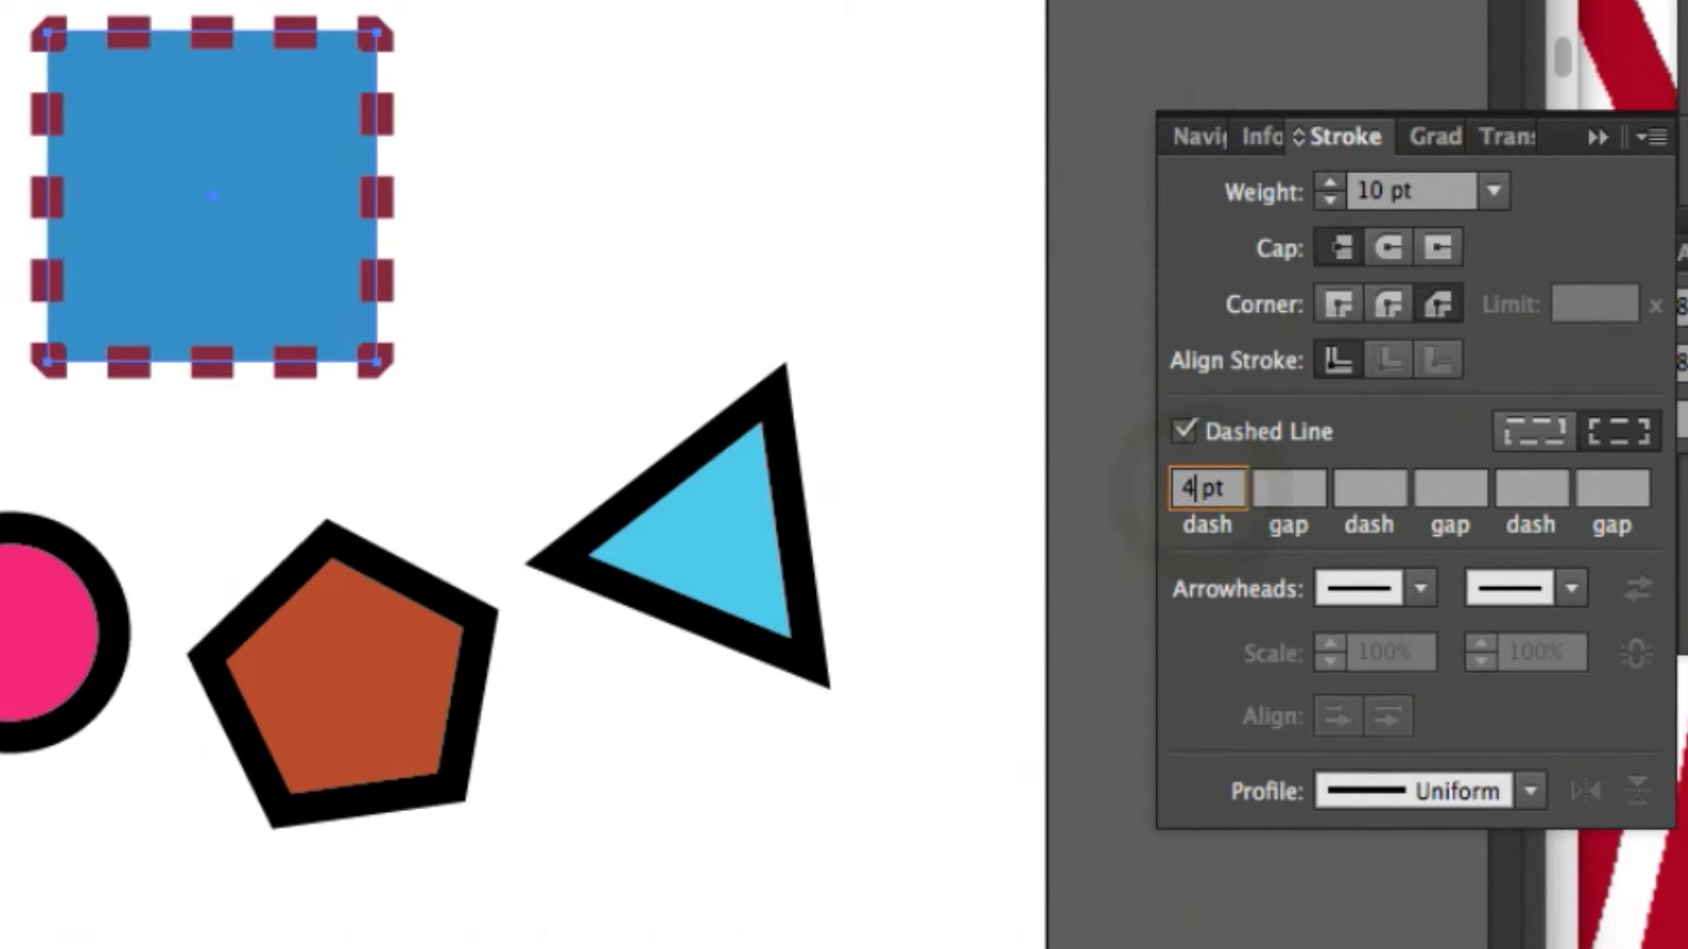
left_click(1291, 489)
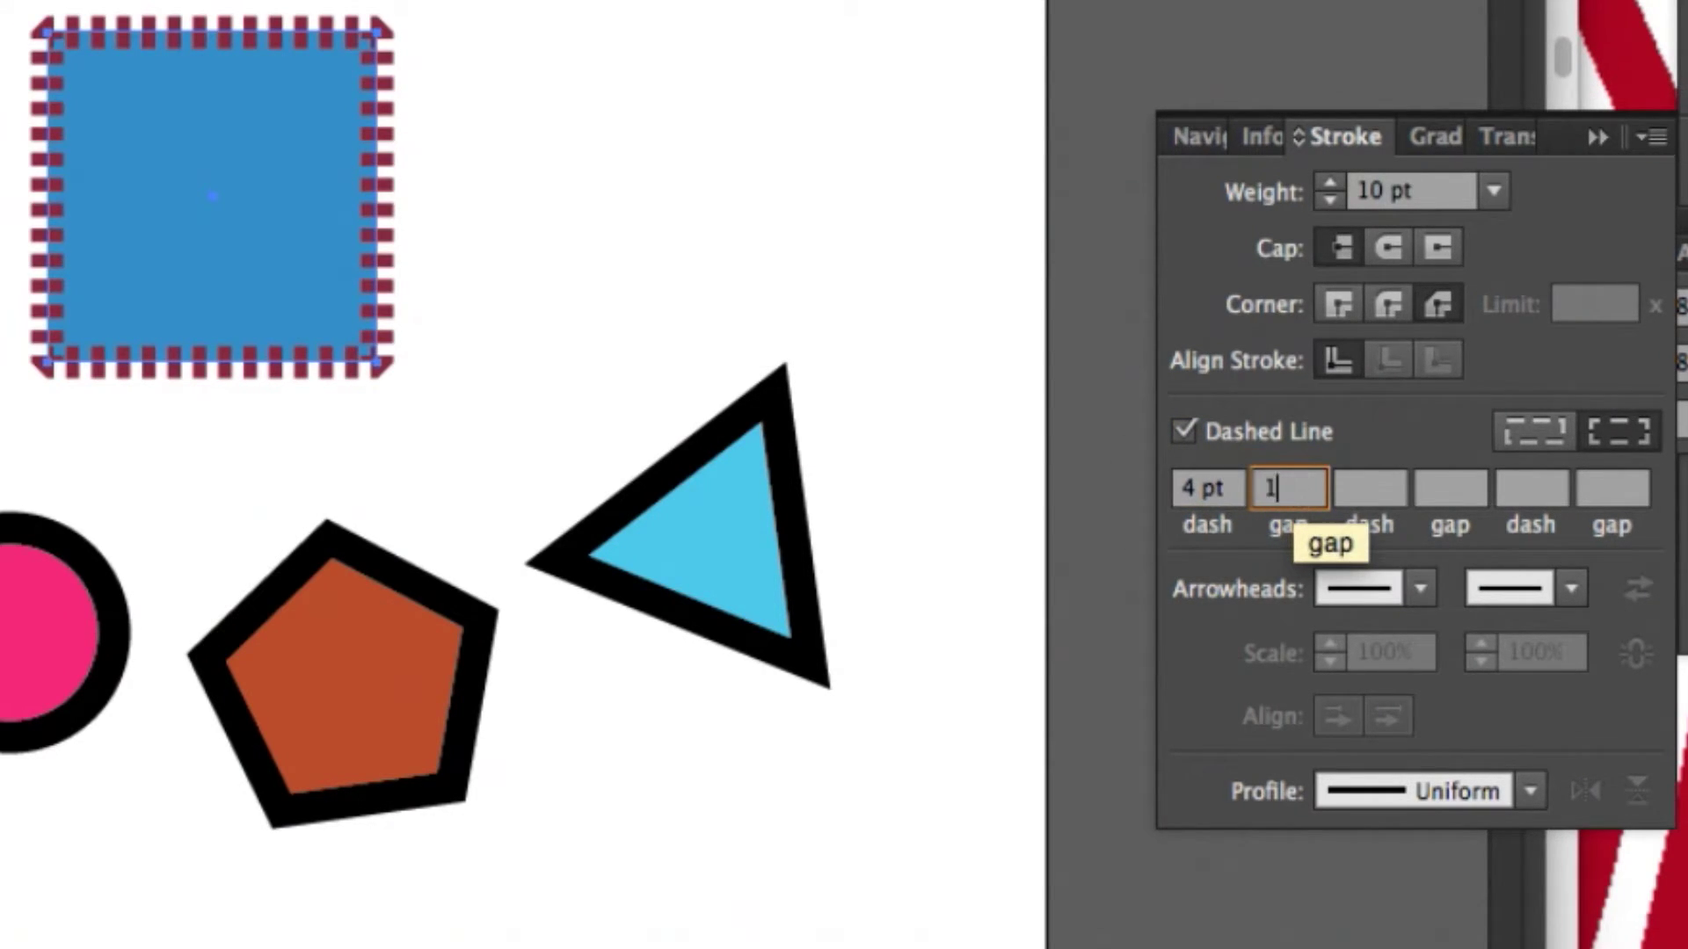
type("10")
left_click(1377, 485)
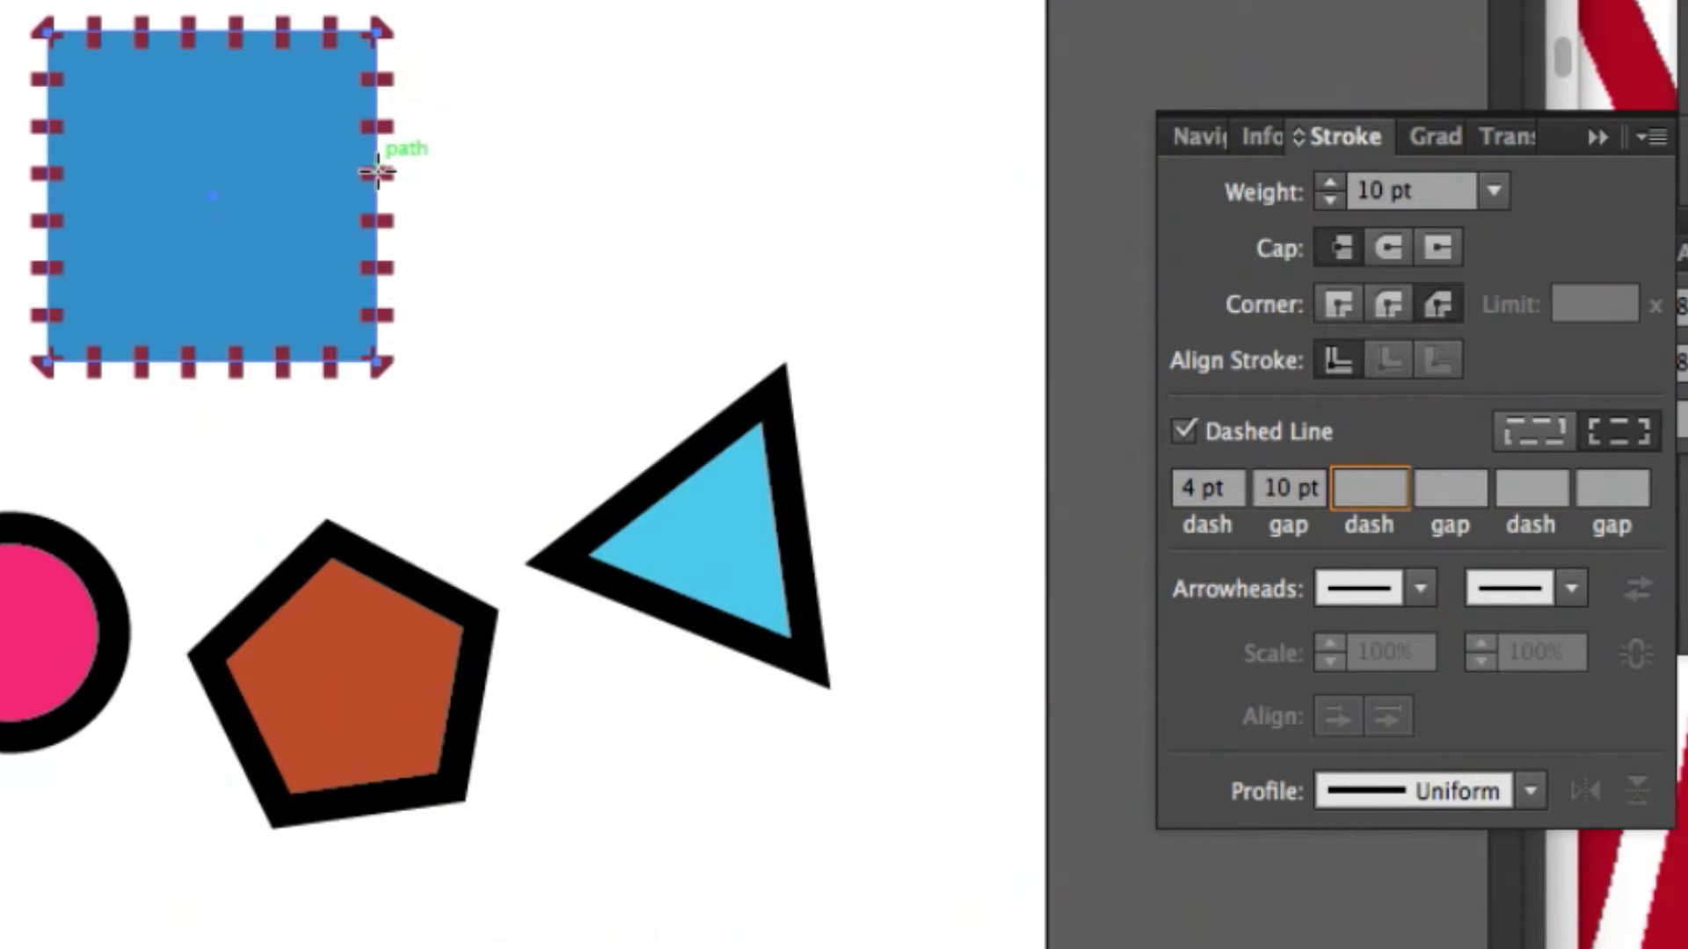
left_click(1206, 484)
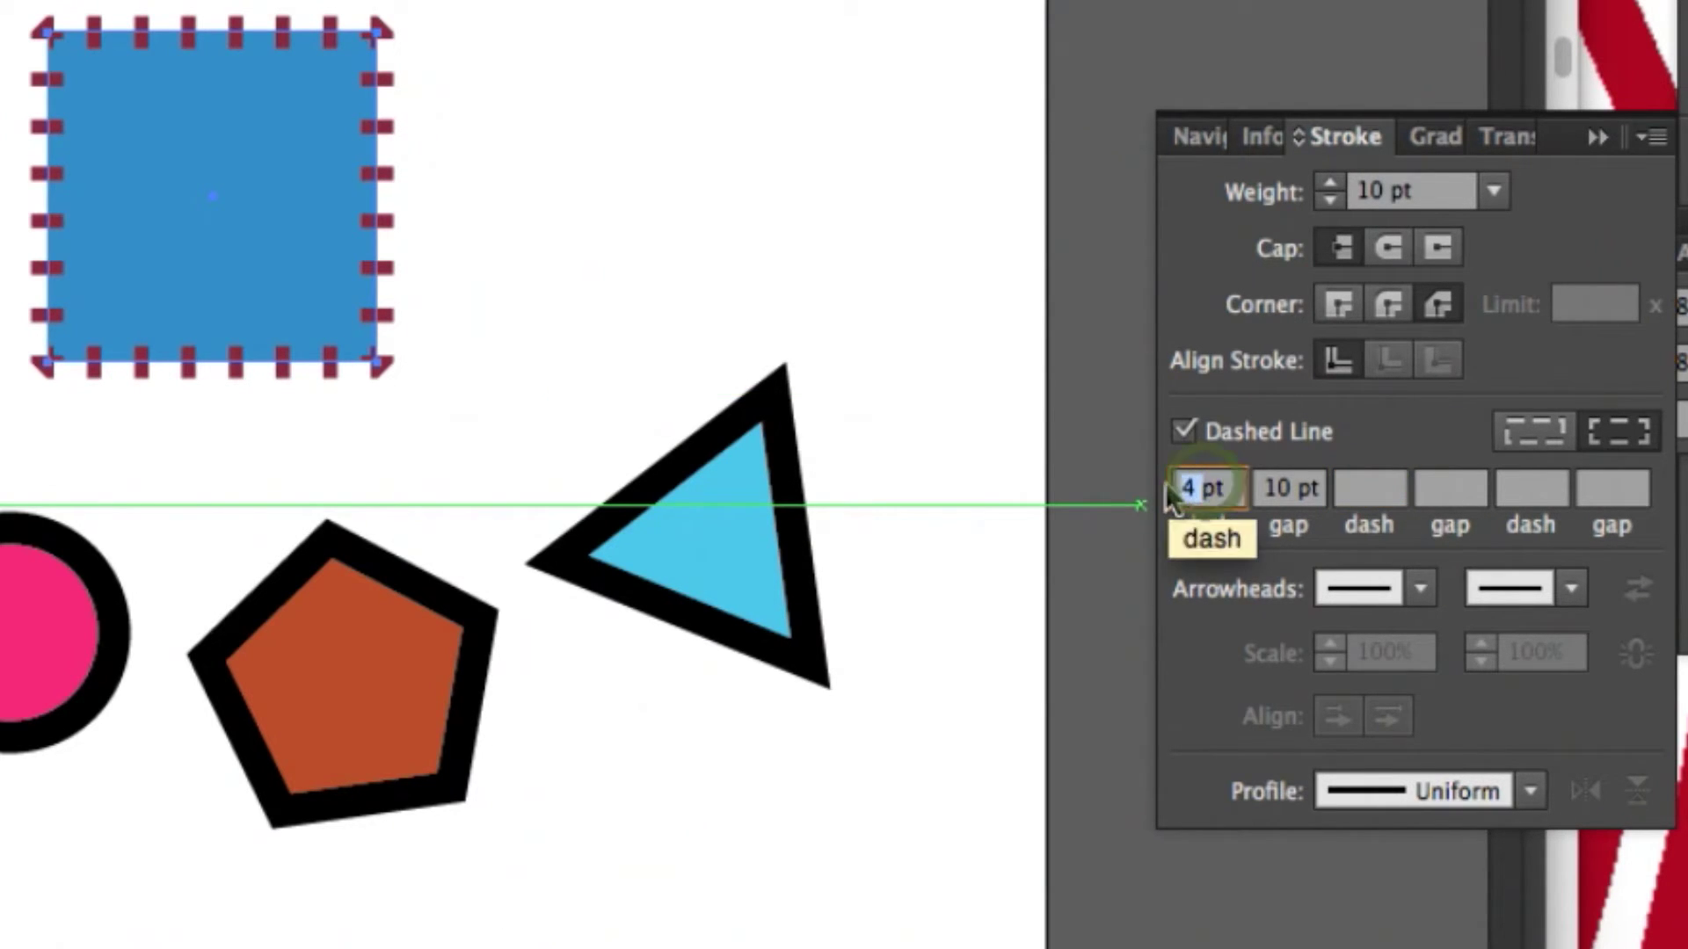
type("20")
left_click(1285, 486)
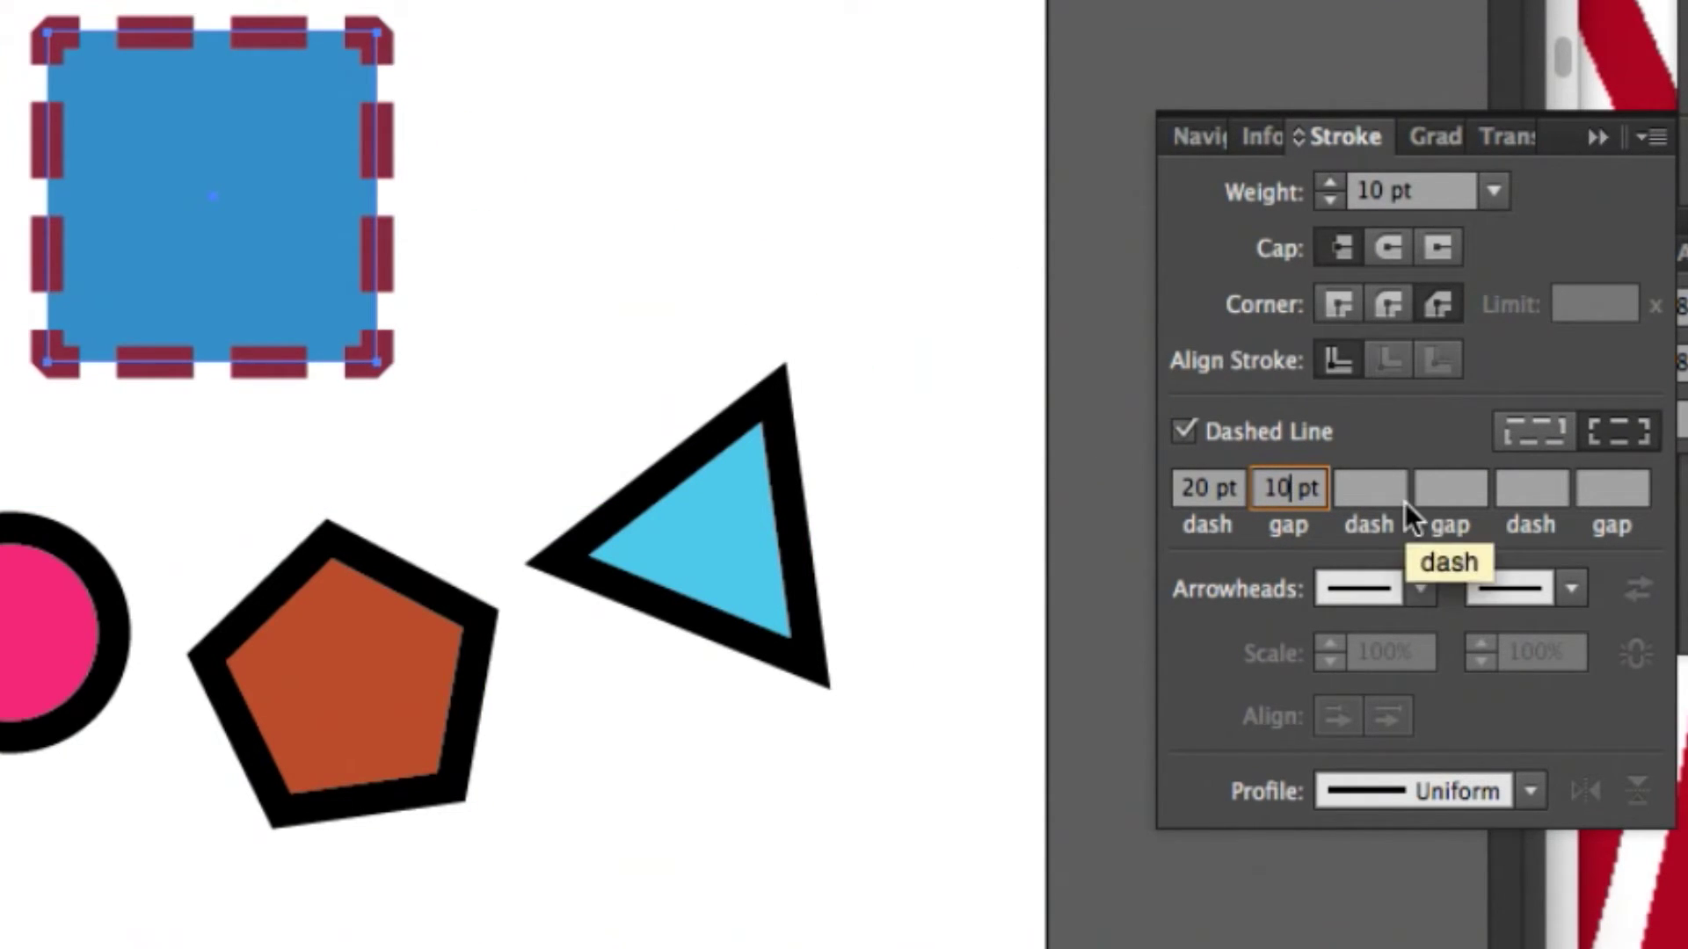
Step: Set the start arrowhead back to [None], leaving the end arrowhead unchanged
left_click(1412, 577)
left_click(1293, 715)
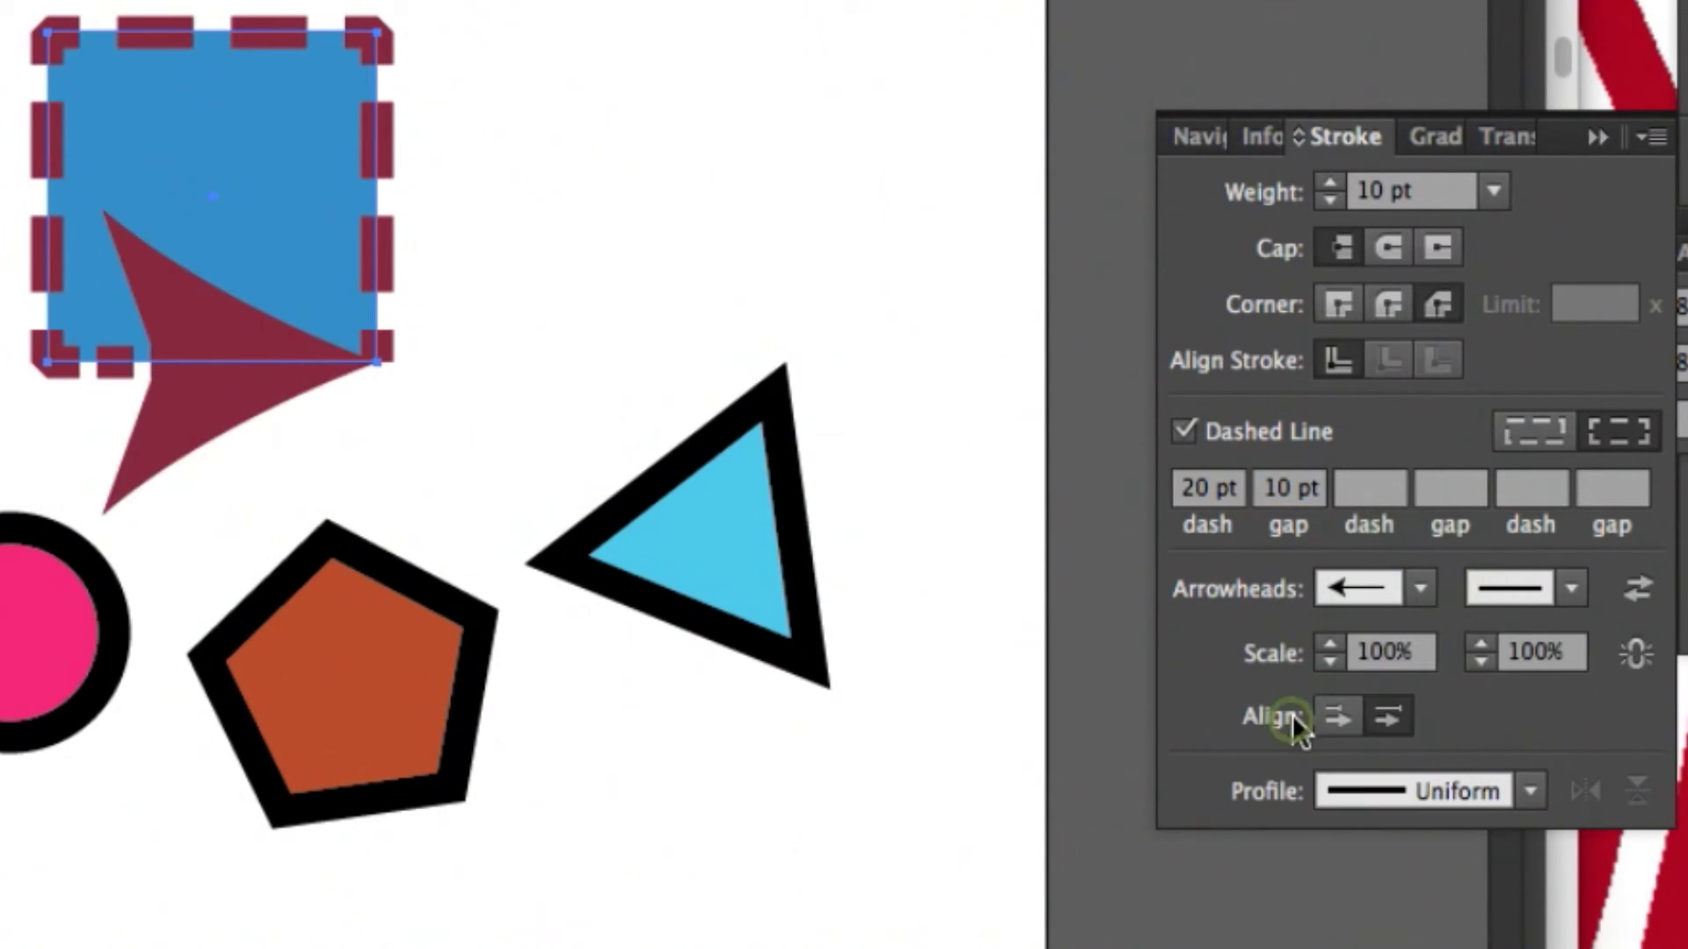
left_click(1422, 582)
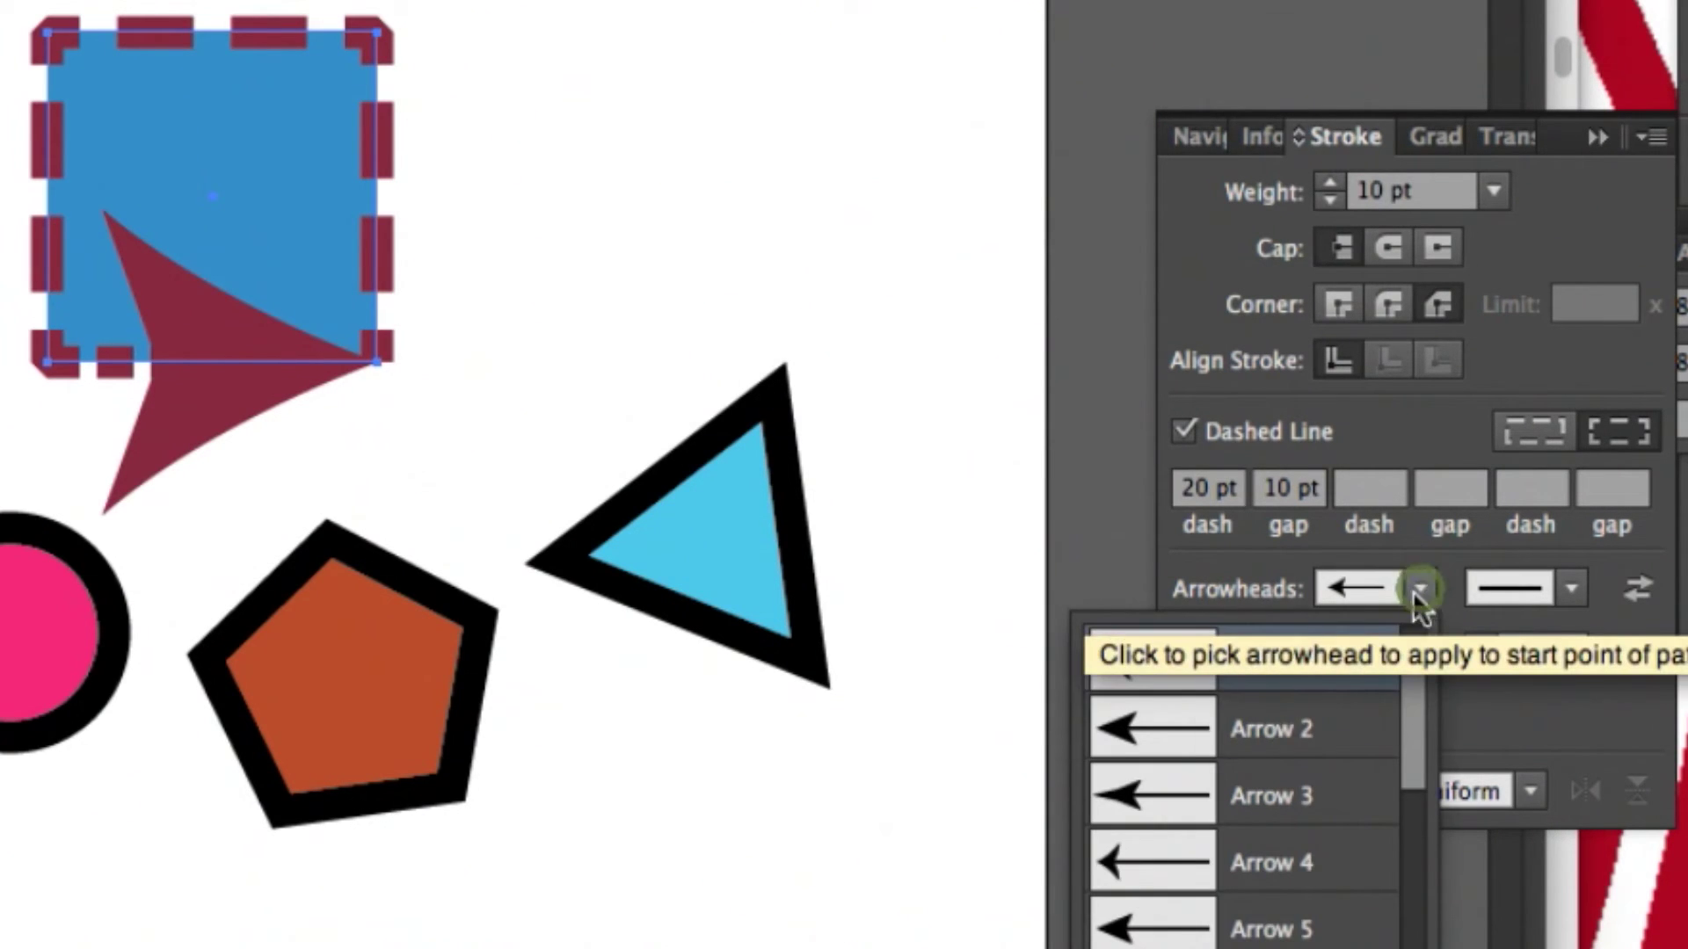
left_click(1327, 663)
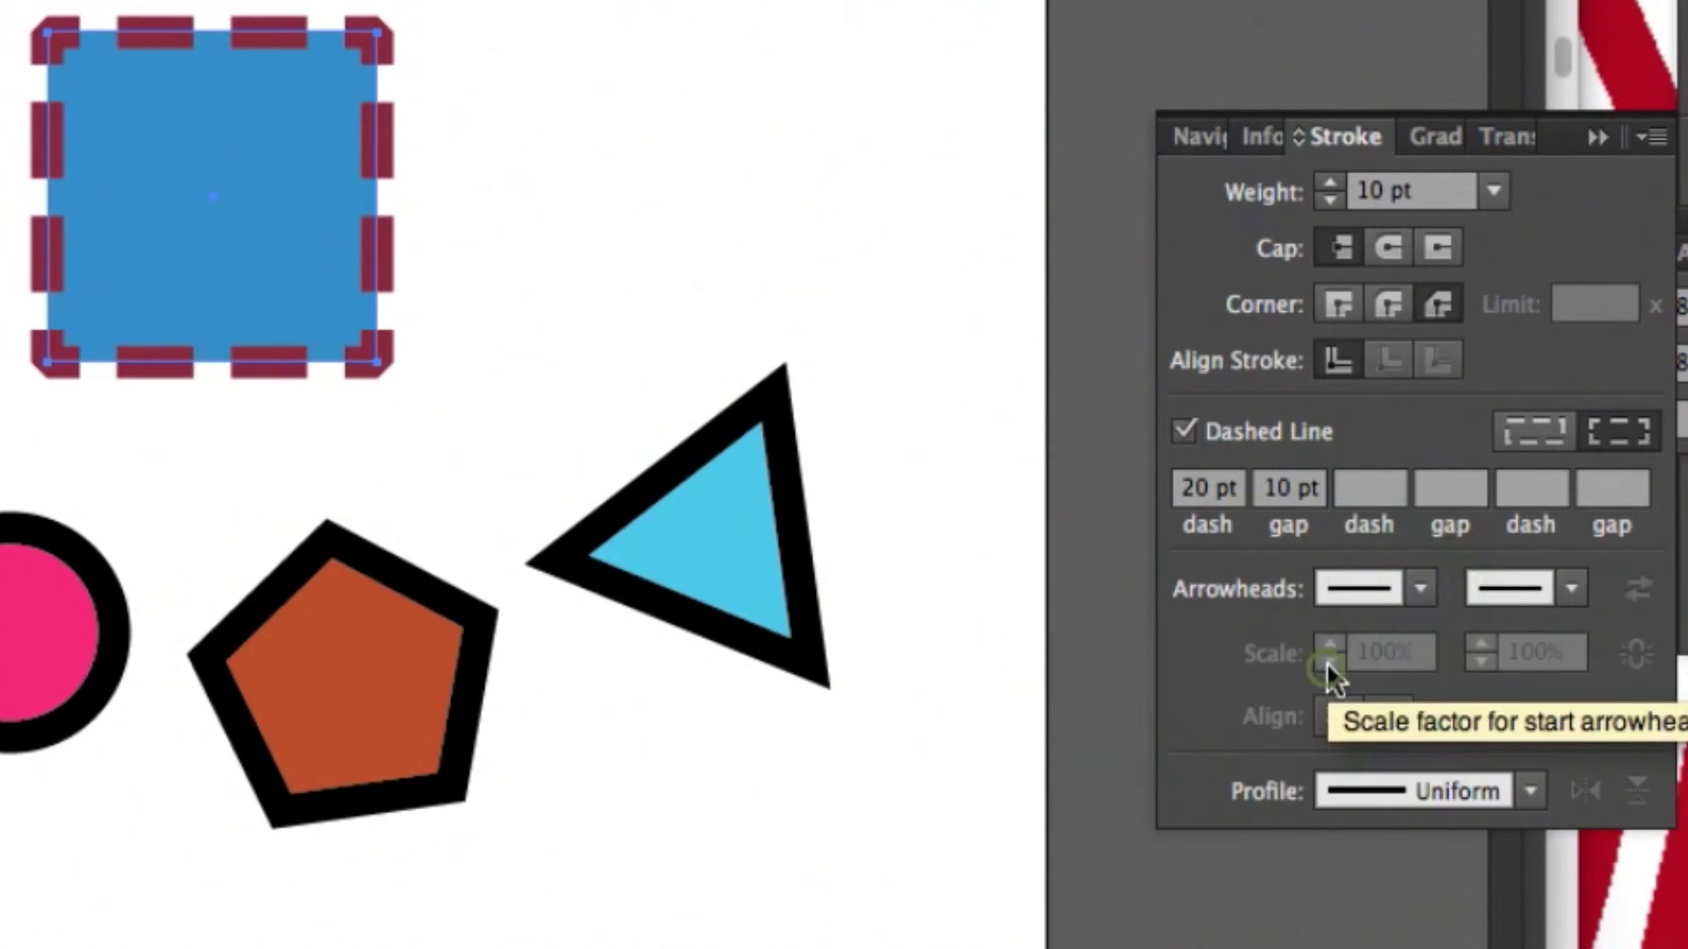
left_click(1571, 586)
left_click(1567, 582)
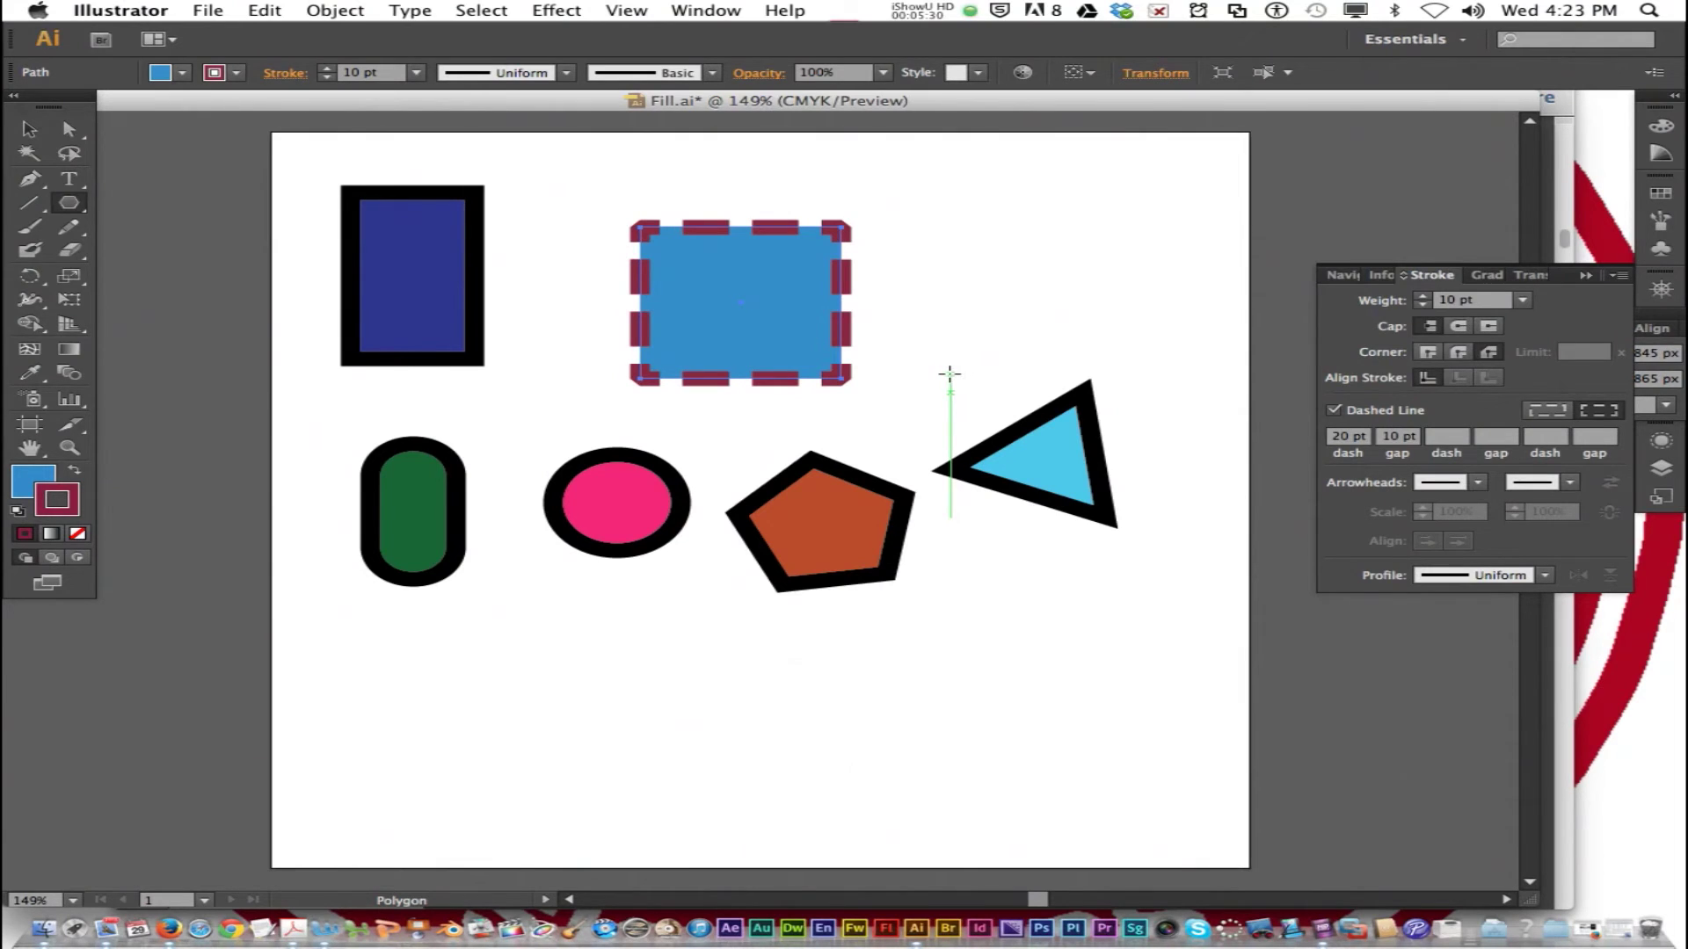
Step: Deselect, then Save As FillandStroke.ai with default Illustrator Options
left_click(950, 374)
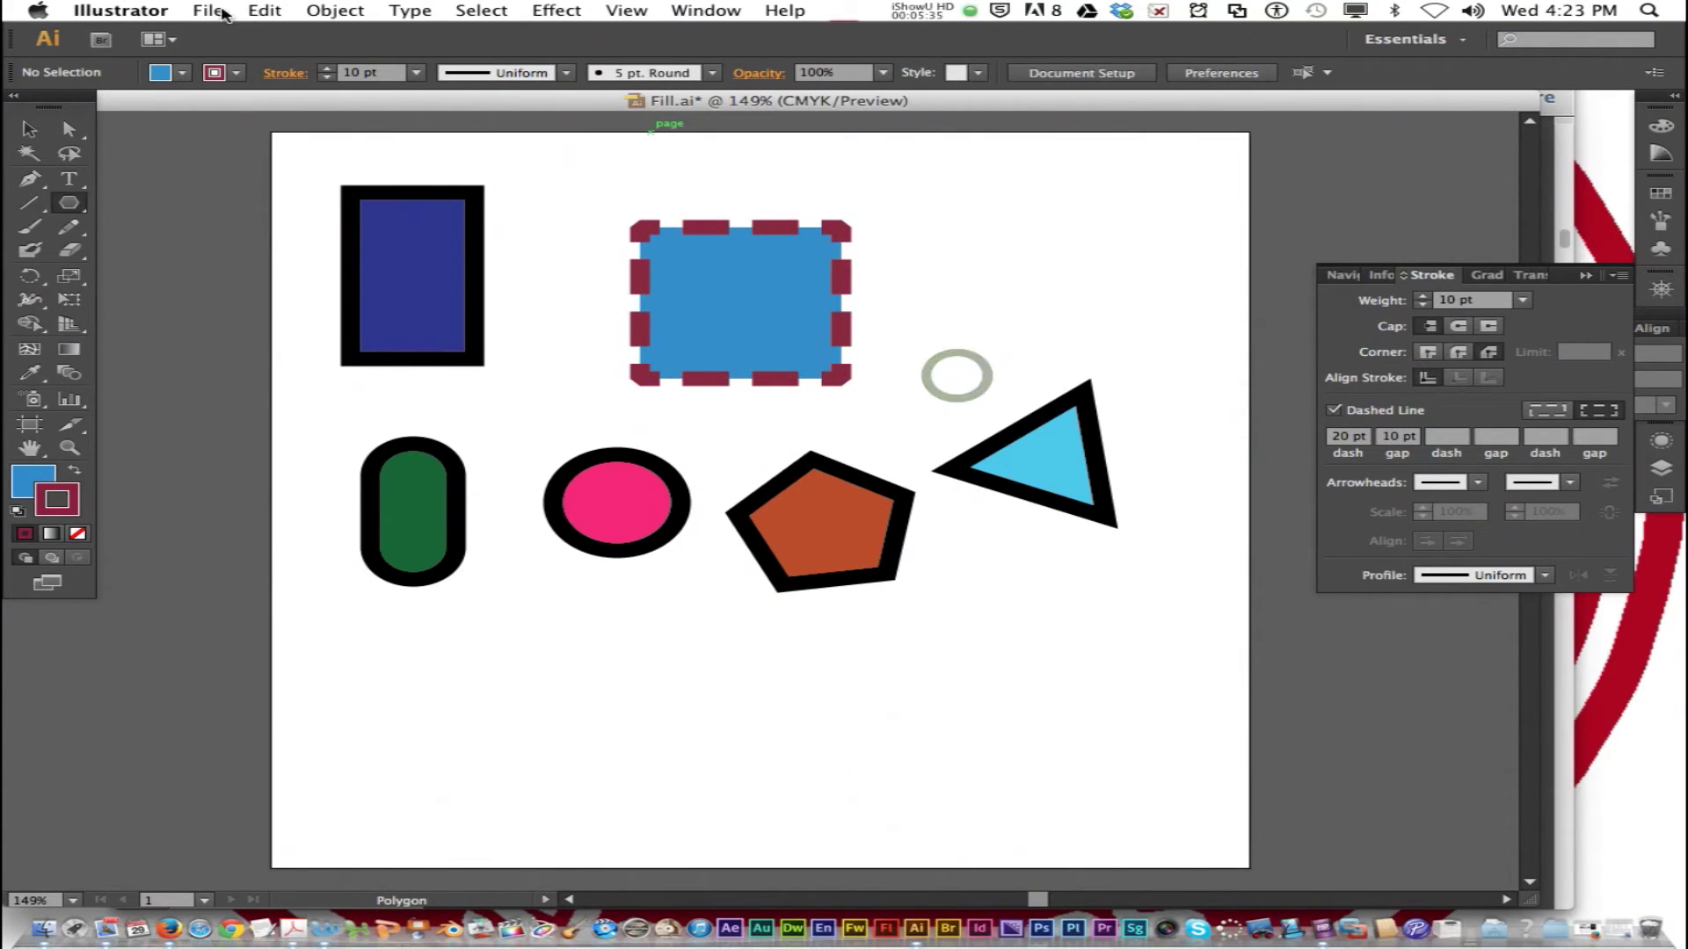
left_click(209, 10)
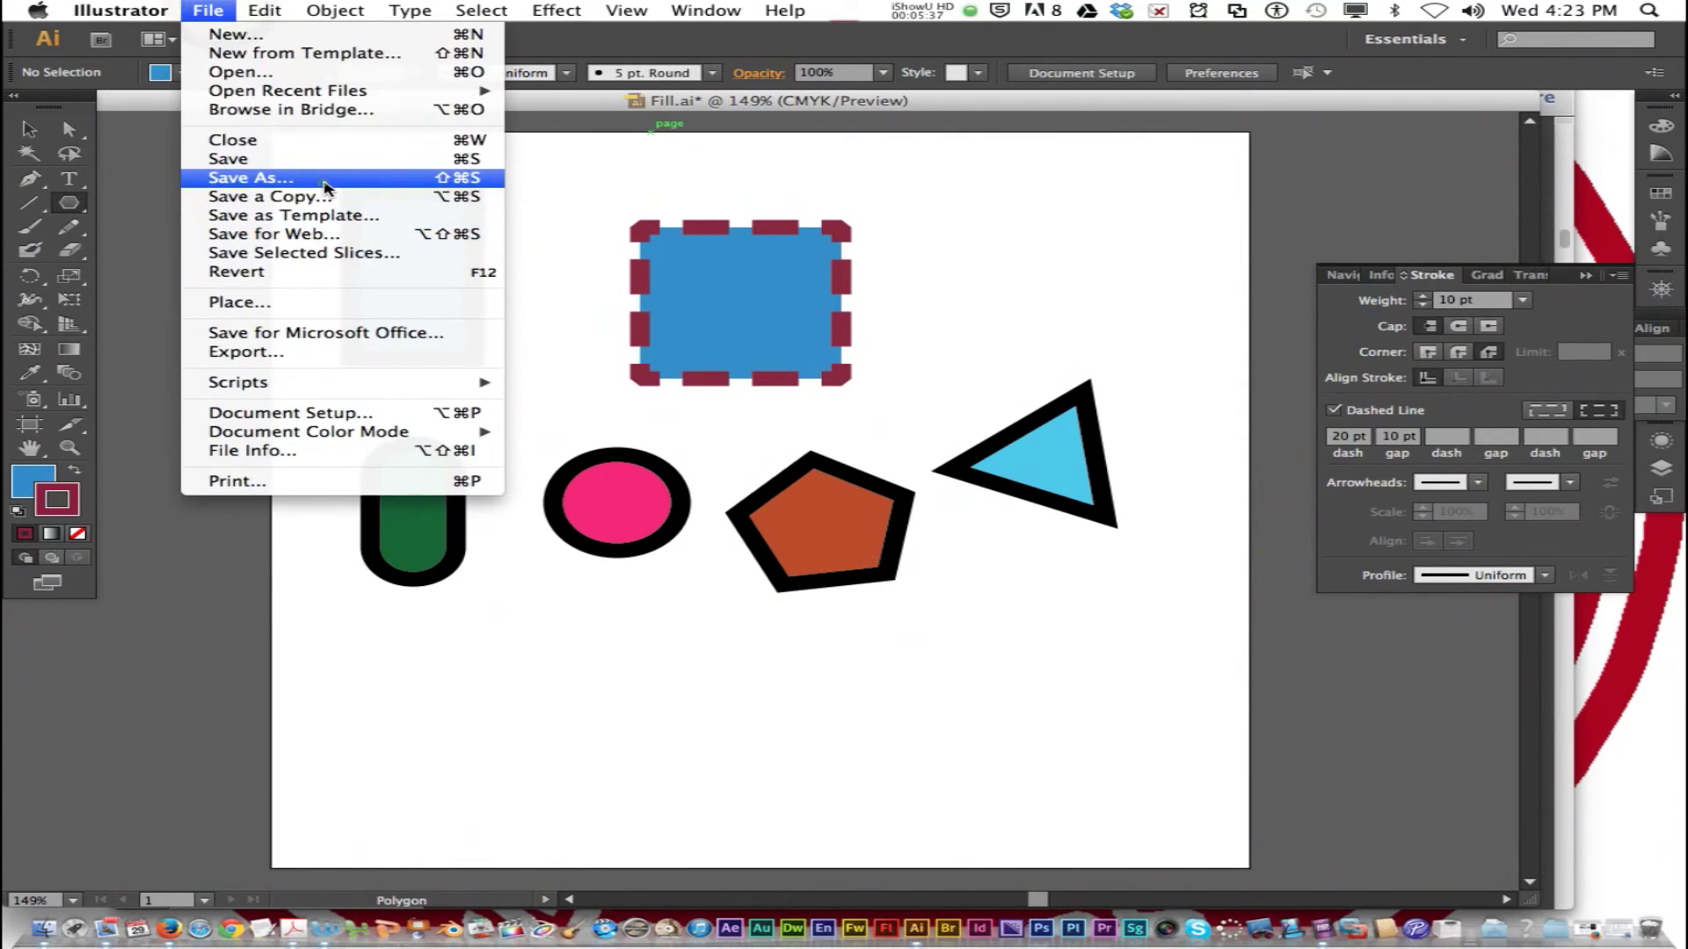
left_click(324, 178)
left_click(709, 162)
type("andStroke.ai")
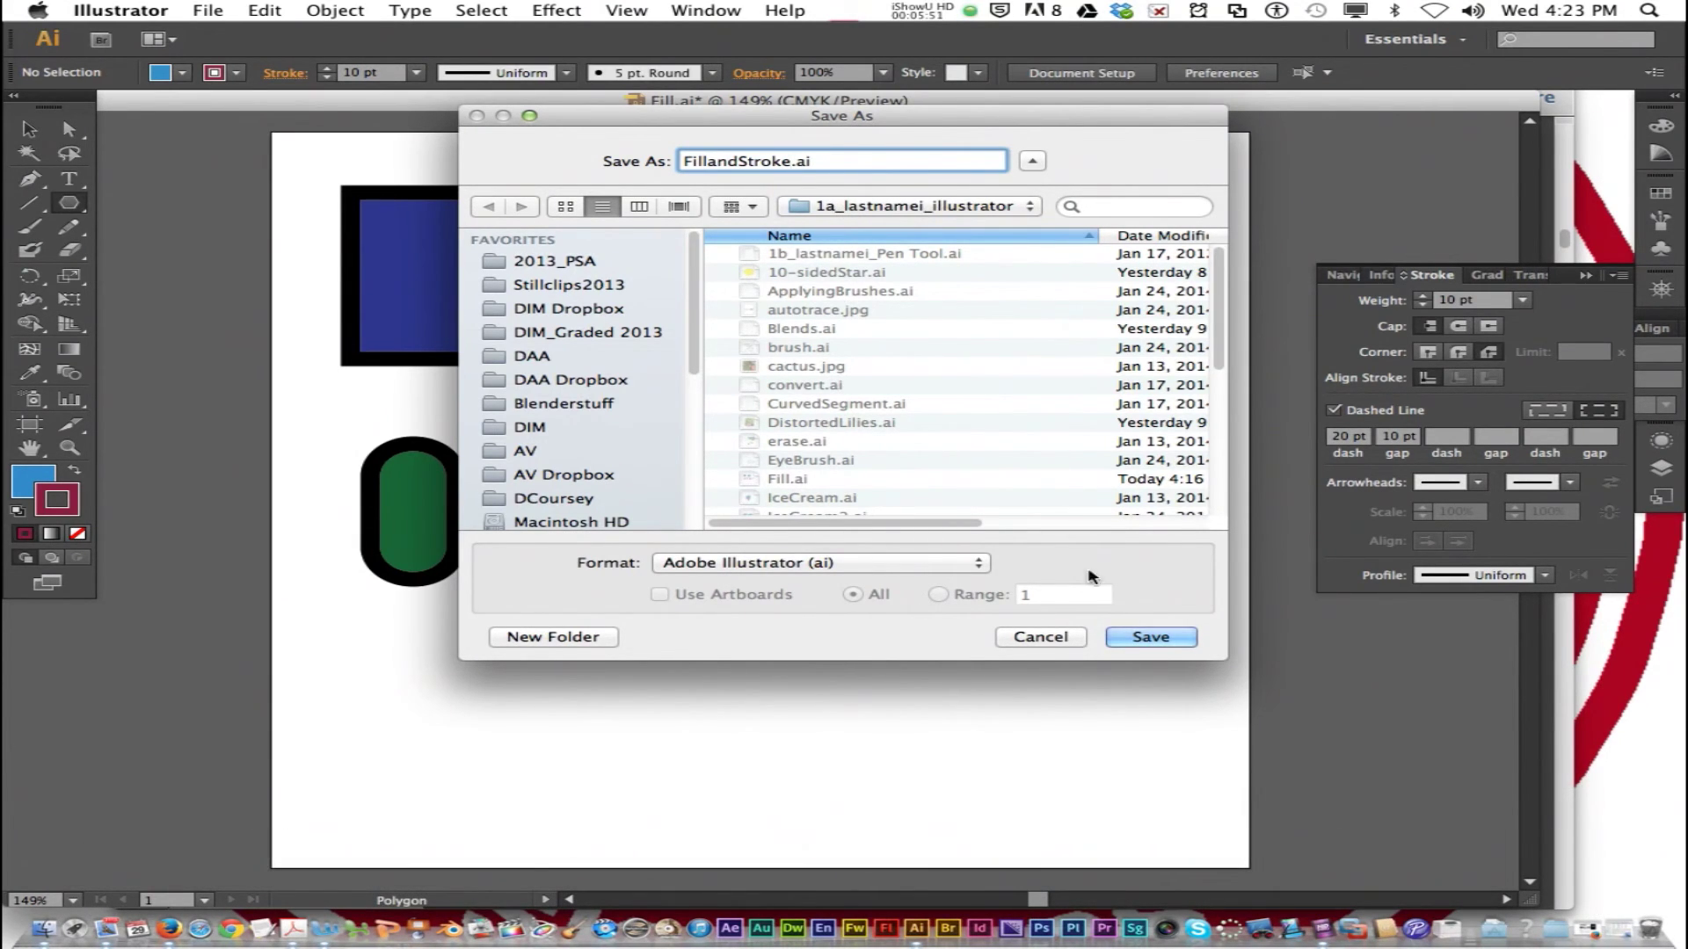
left_click(1166, 646)
left_click(573, 723)
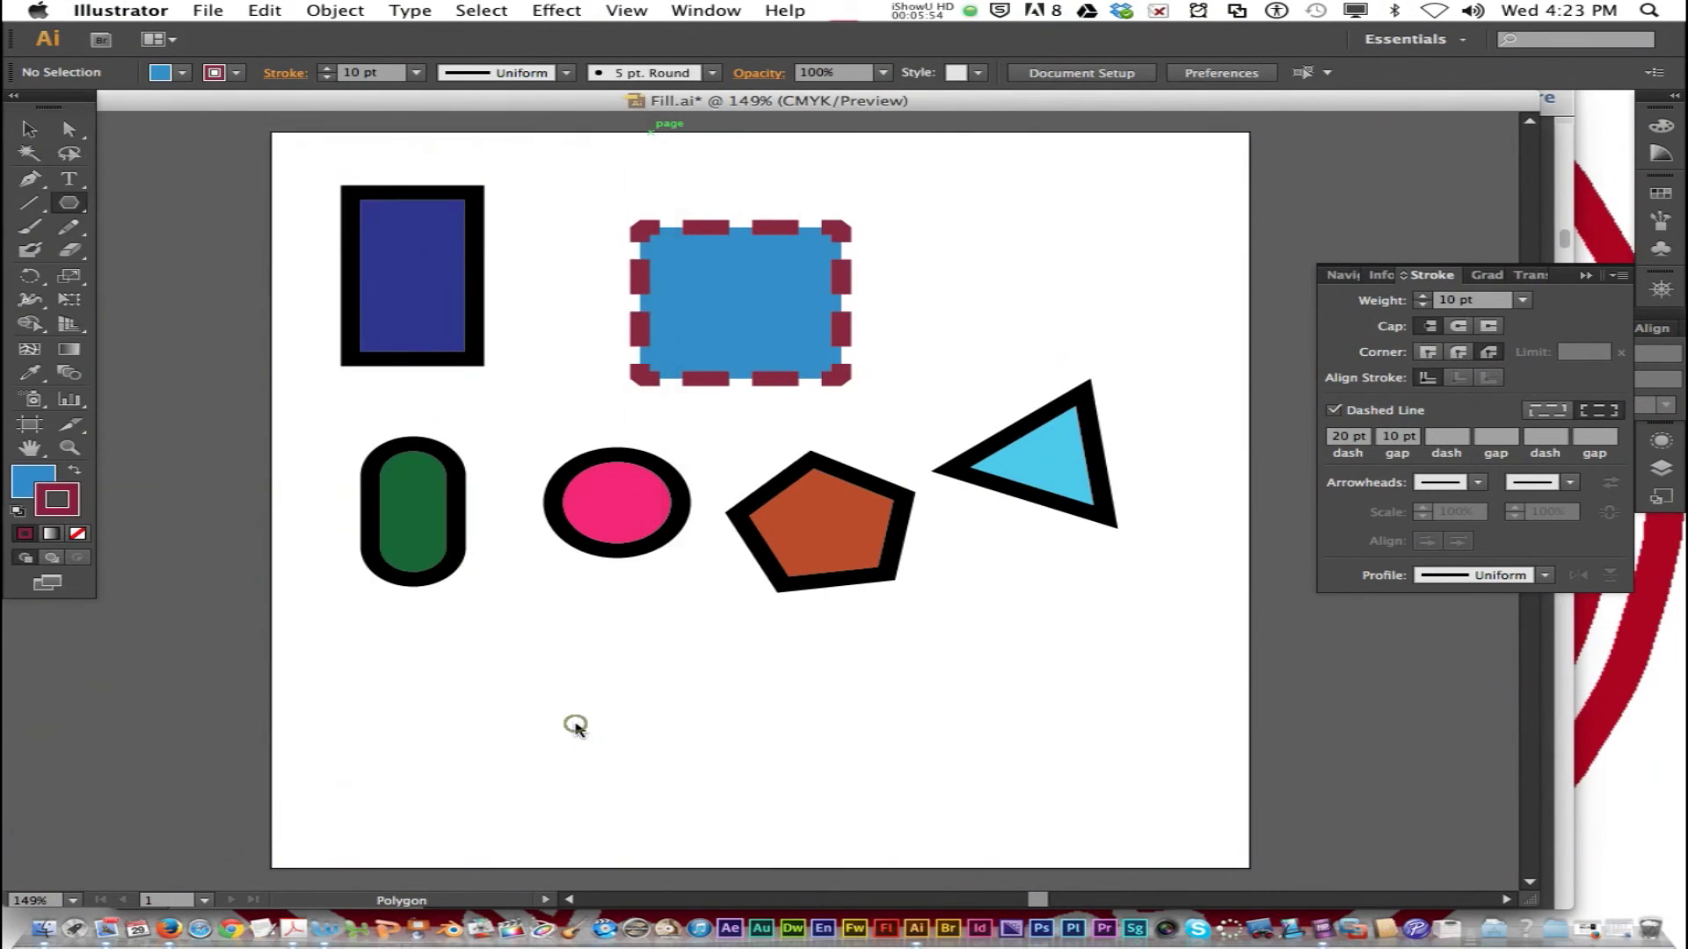